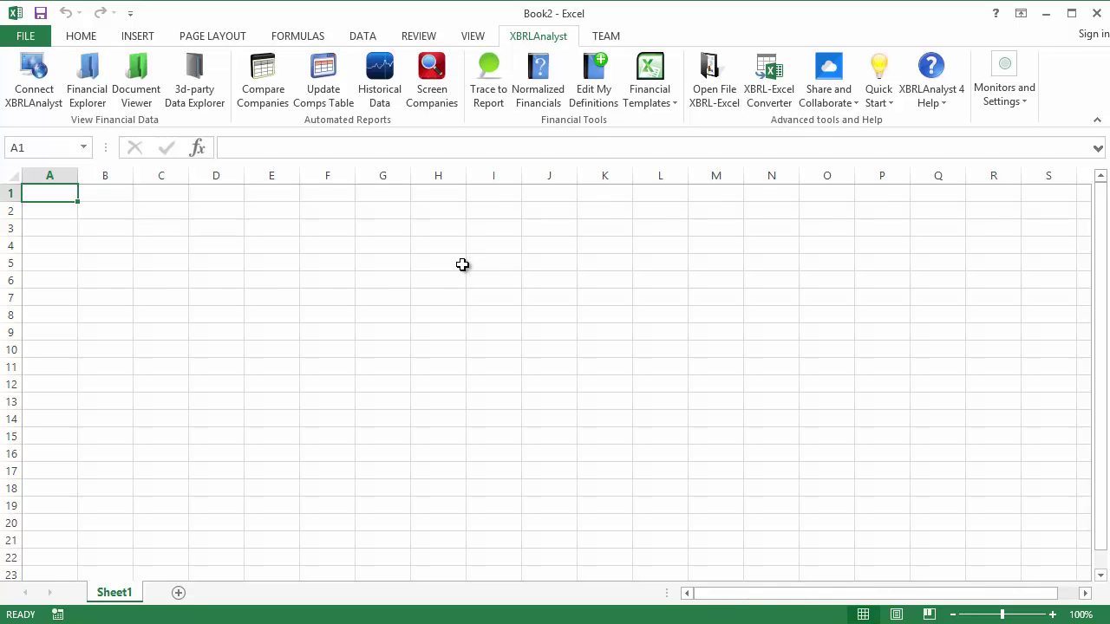
# Choose aapl-20141227.xml as the XBRL instance to embed and check the version number.
pyautogui.click(751, 113)
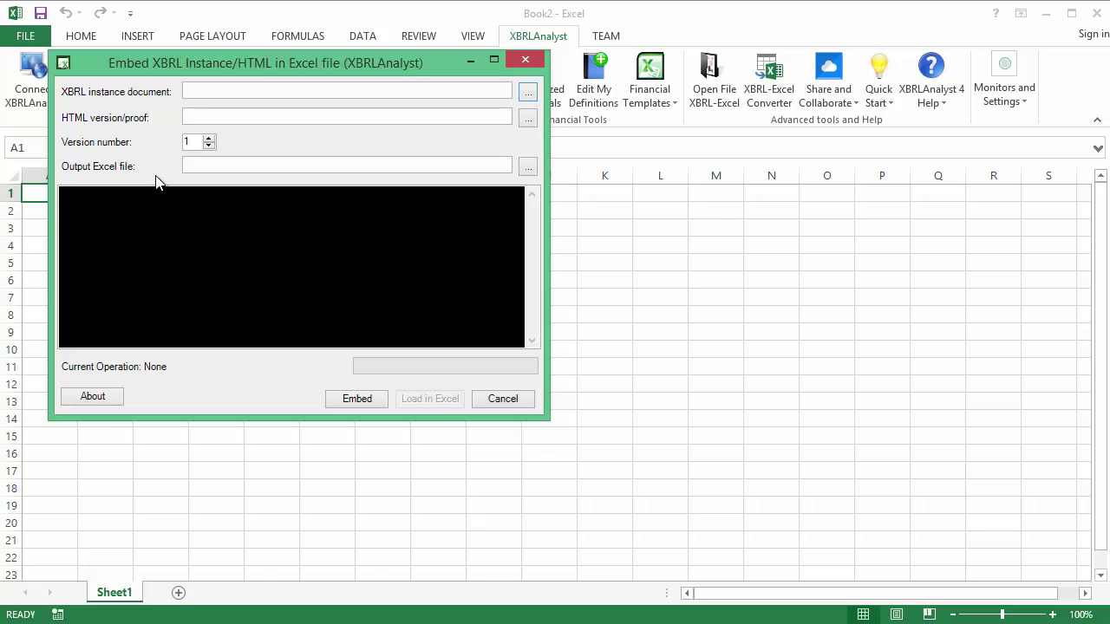
pyautogui.click(528, 95)
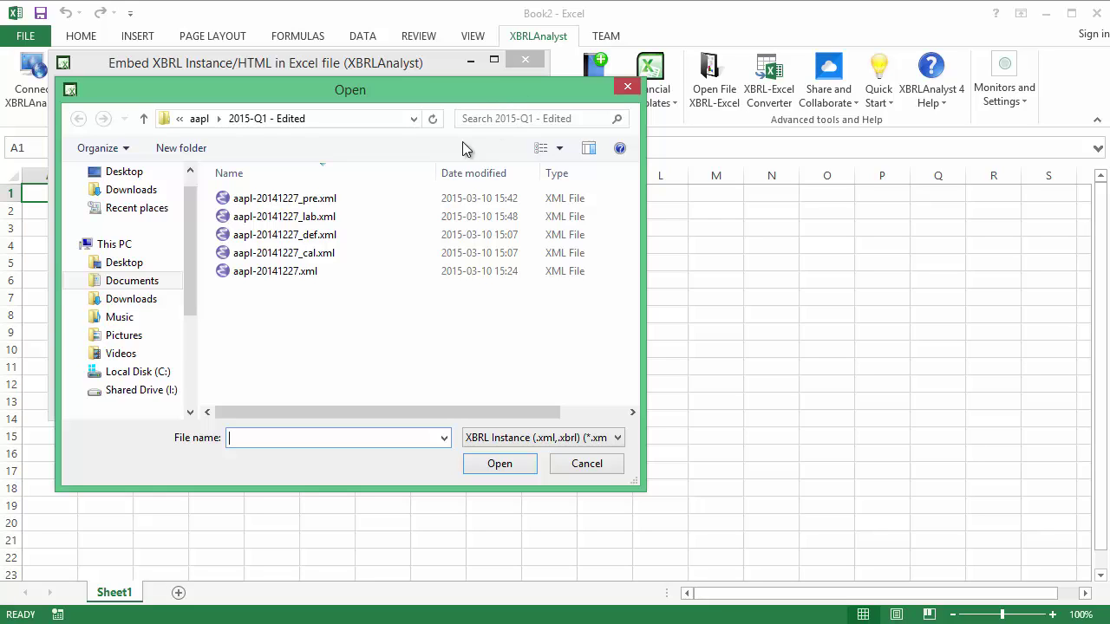
pyautogui.click(327, 276)
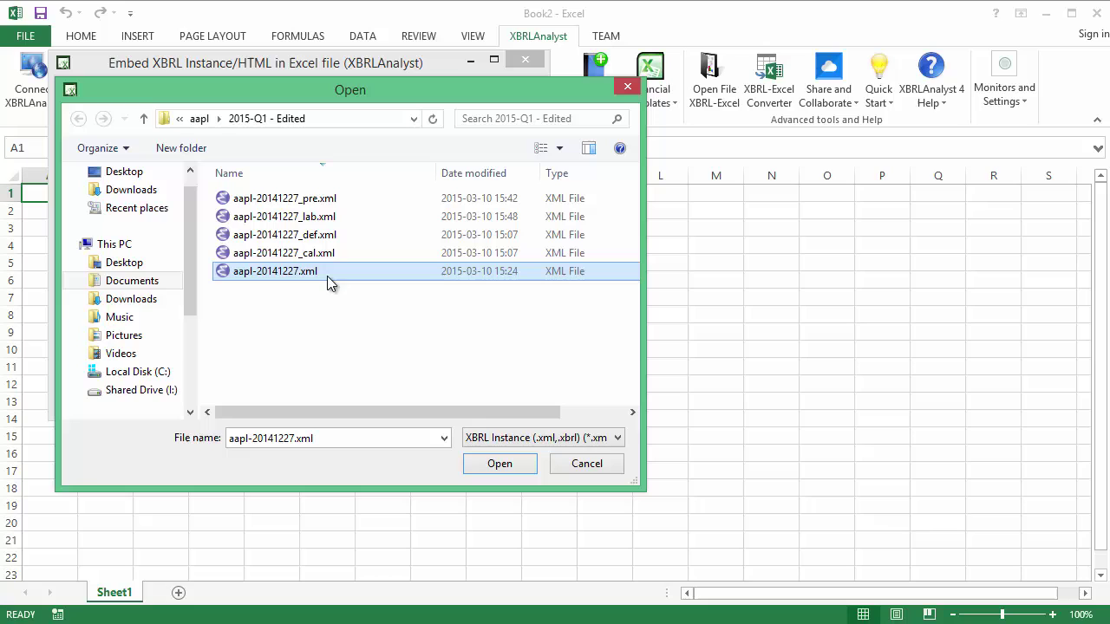
pyautogui.click(495, 463)
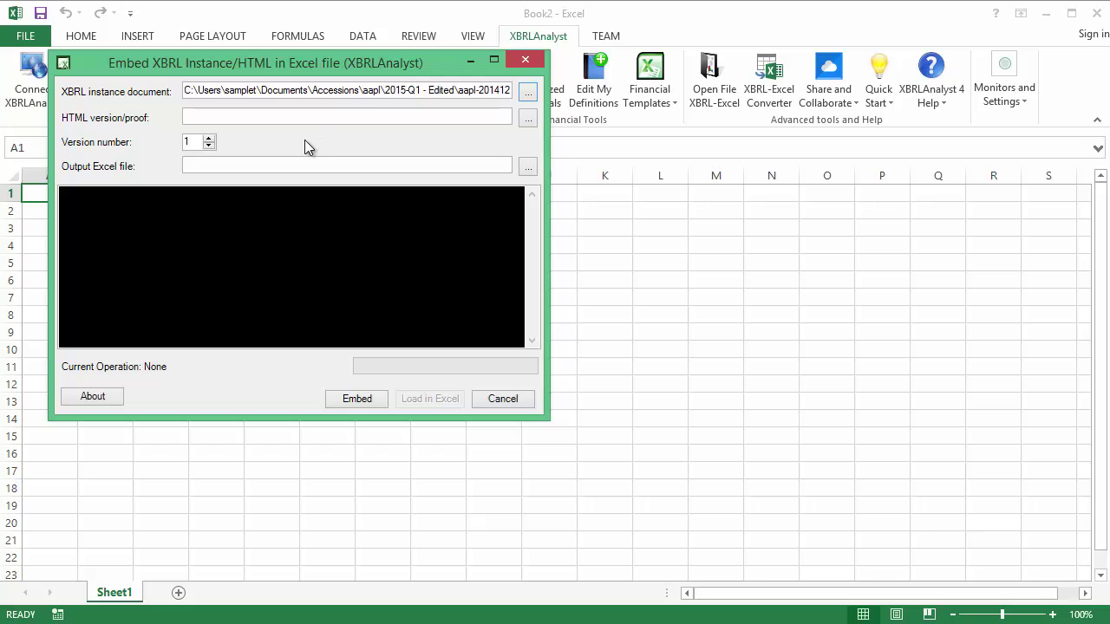
pyautogui.click(196, 144)
# Set the output file to aapl-20141227-v1.xlsx and start embedding.
pyautogui.click(528, 166)
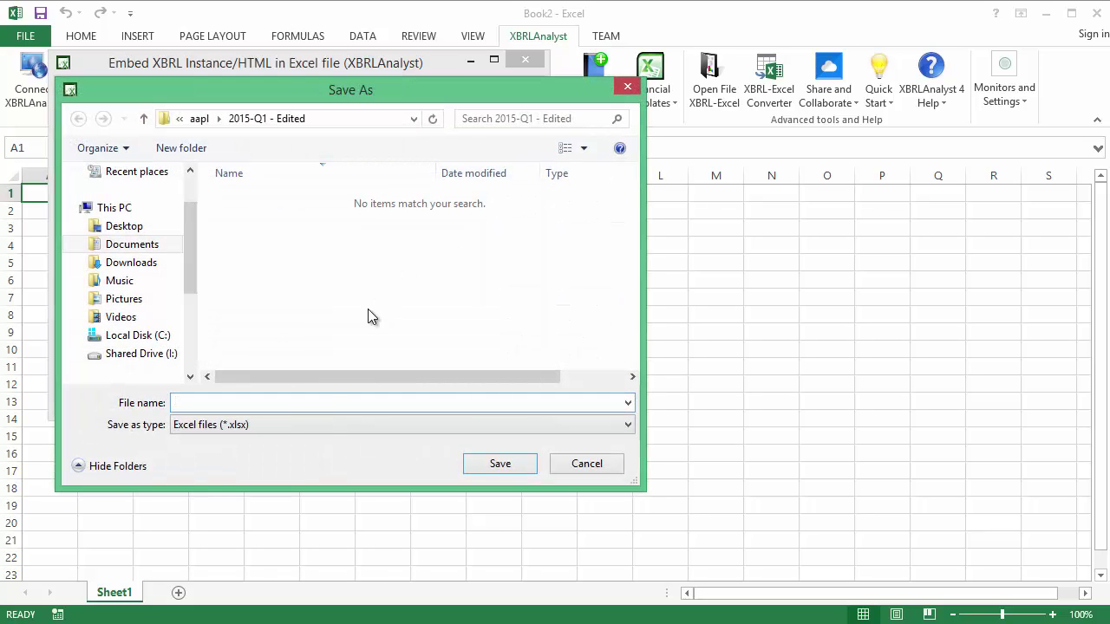
pyautogui.write('aapl')
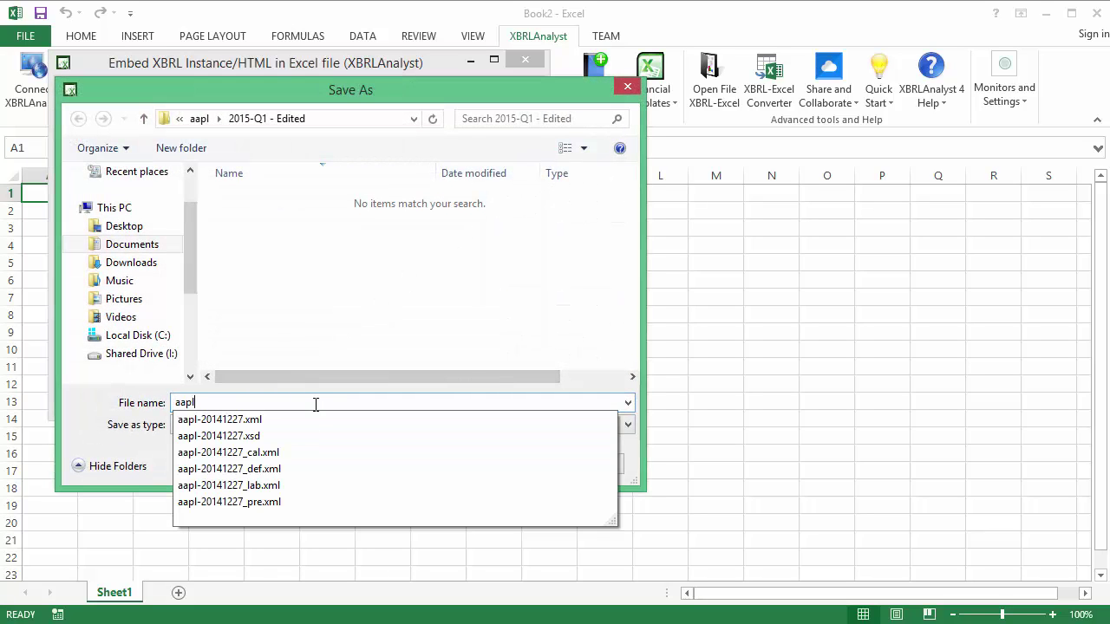
pyautogui.click(312, 420)
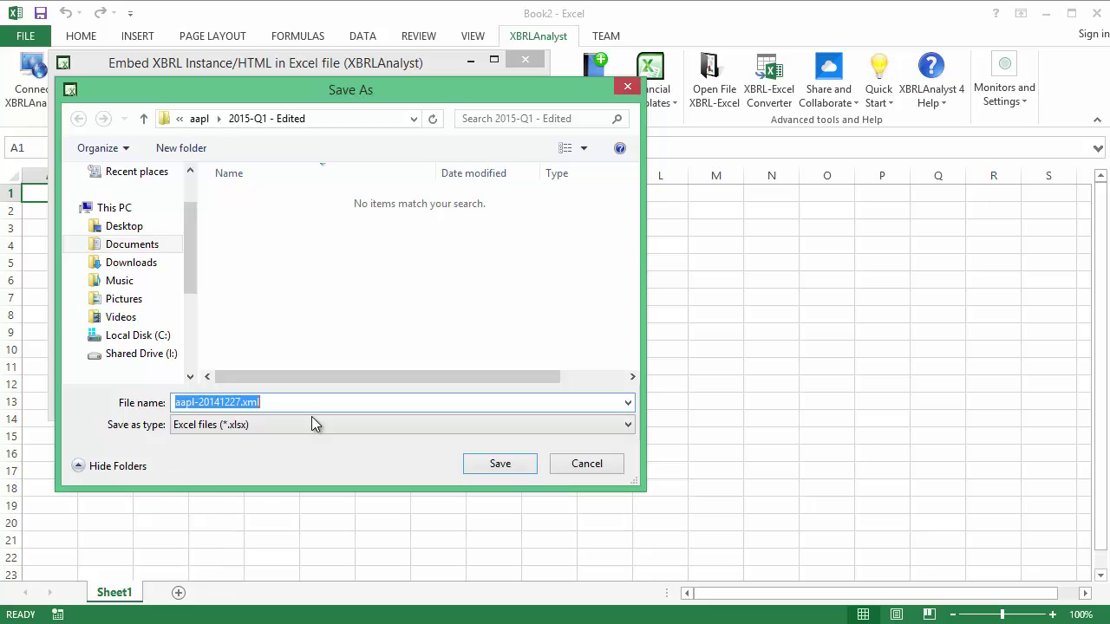
pyautogui.click(313, 408)
pyautogui.press('BackSpace')
pyautogui.press('BackSpace')
pyautogui.press('BackSpace')
pyautogui.press('BackSpace')
pyautogui.write('-v')
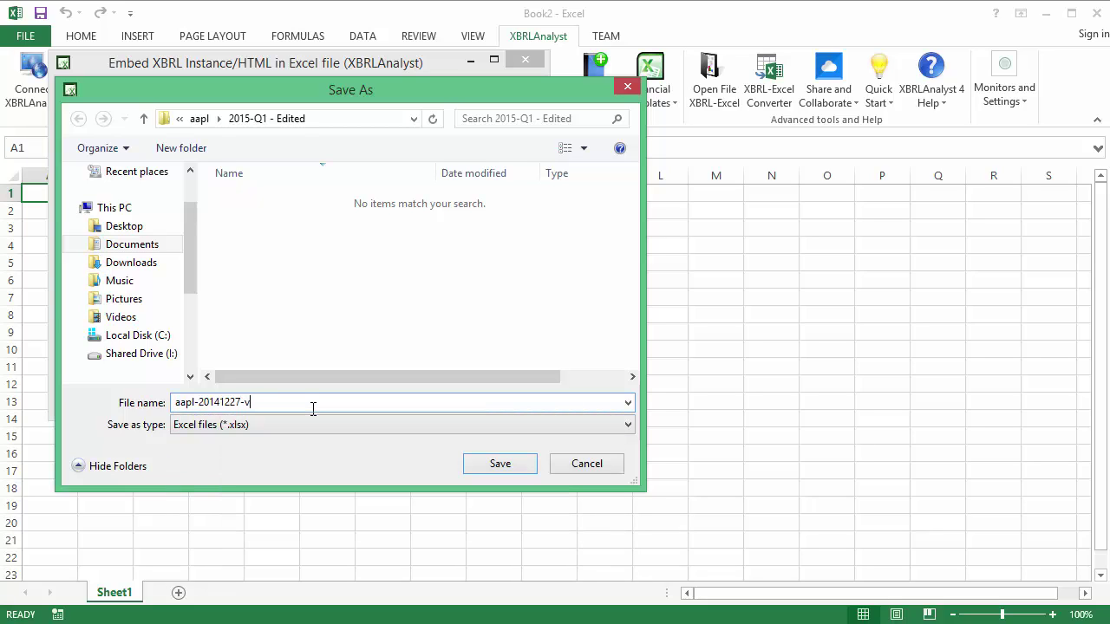
pyautogui.write('1.xlsx')
pyautogui.click(487, 467)
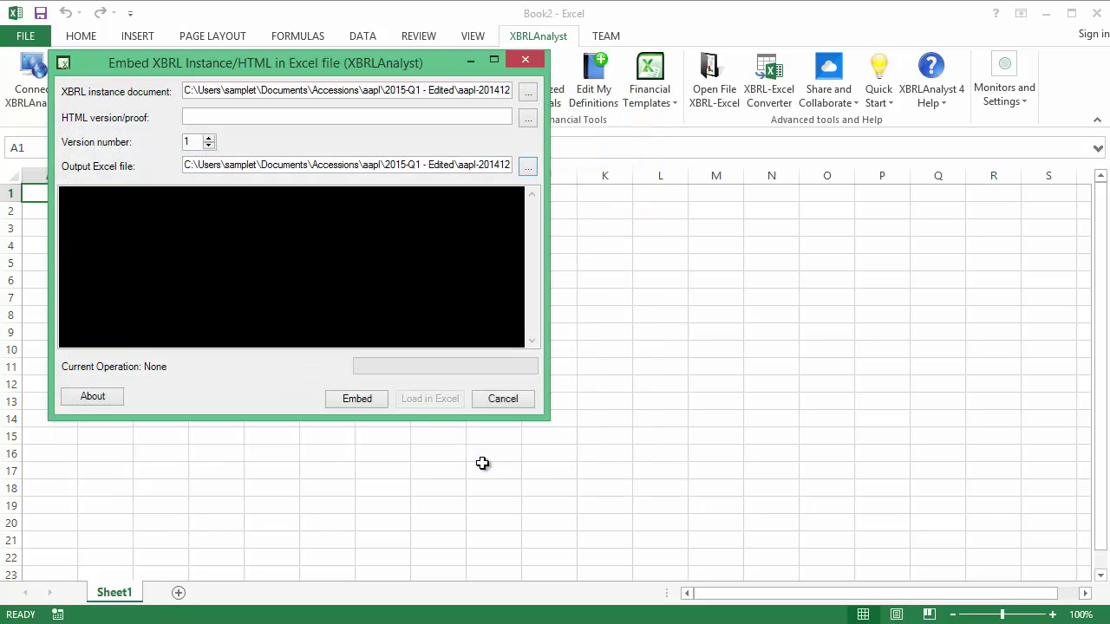
pyautogui.click(367, 401)
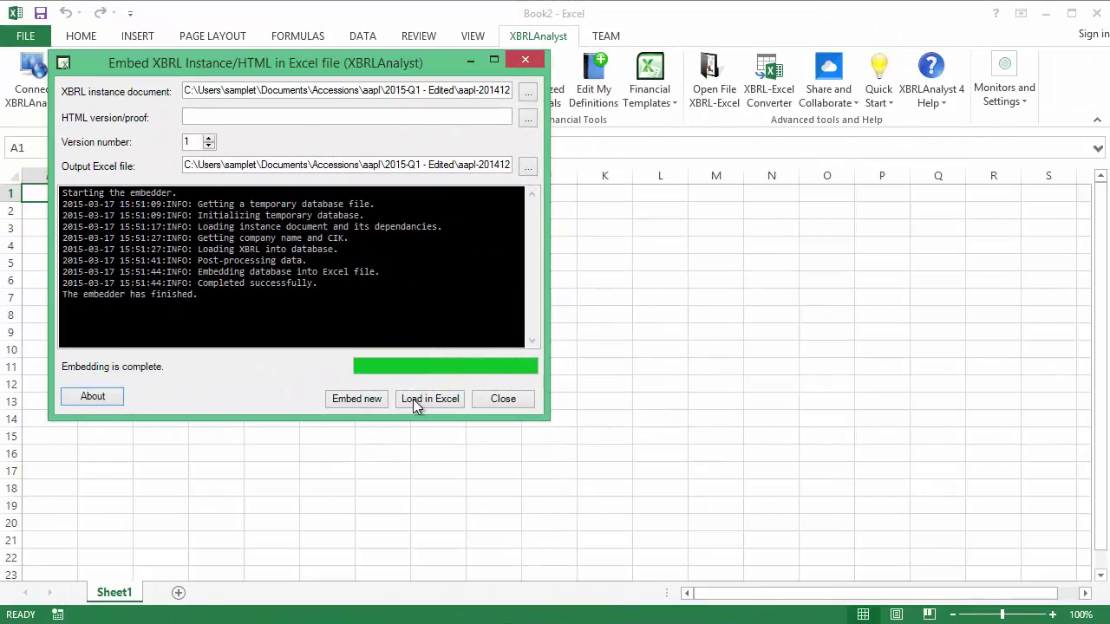
# Load the embedded workbook aapl-20141227-v1.xlsx, dismiss the completion message and bring up XBRLAnalyst.
pyautogui.click(416, 399)
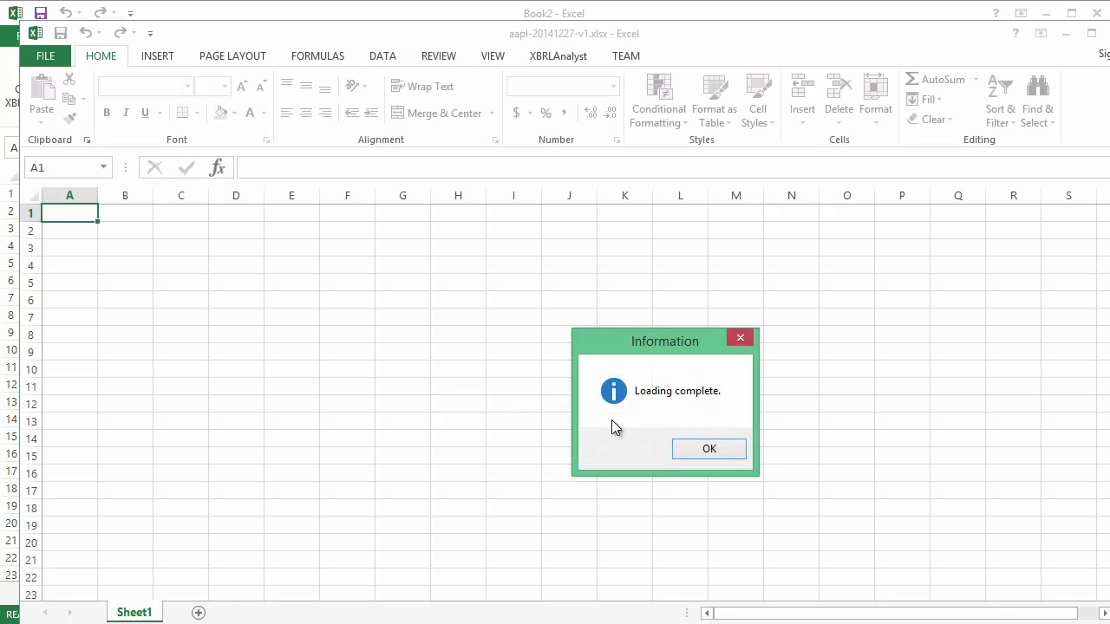
pyautogui.click(685, 449)
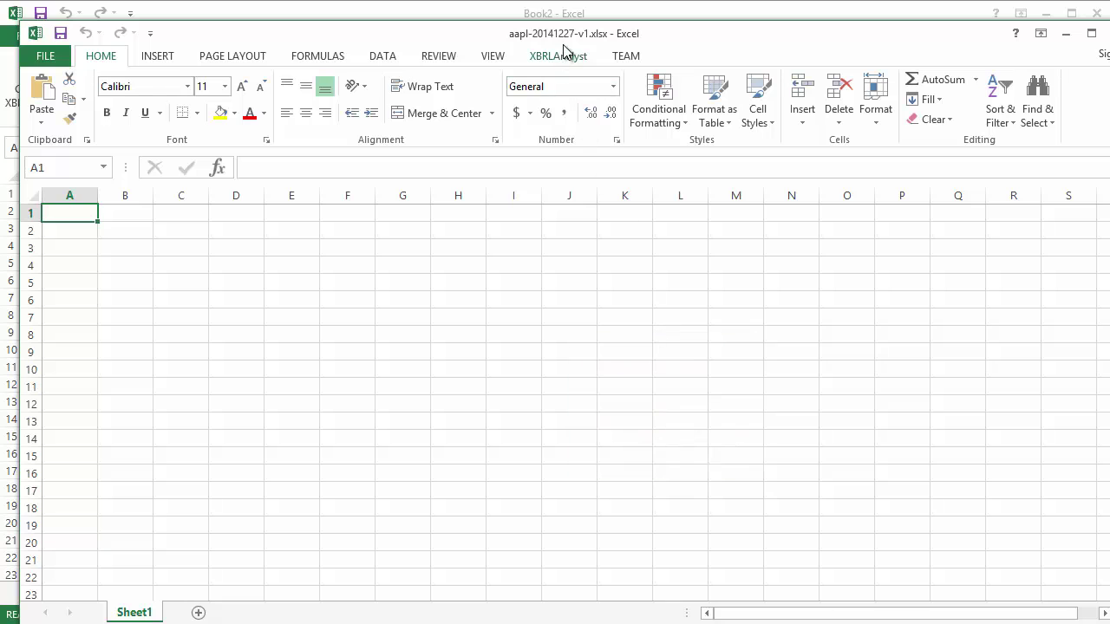
pyautogui.moveTo(561, 39); pyautogui.dragTo(544, 19)
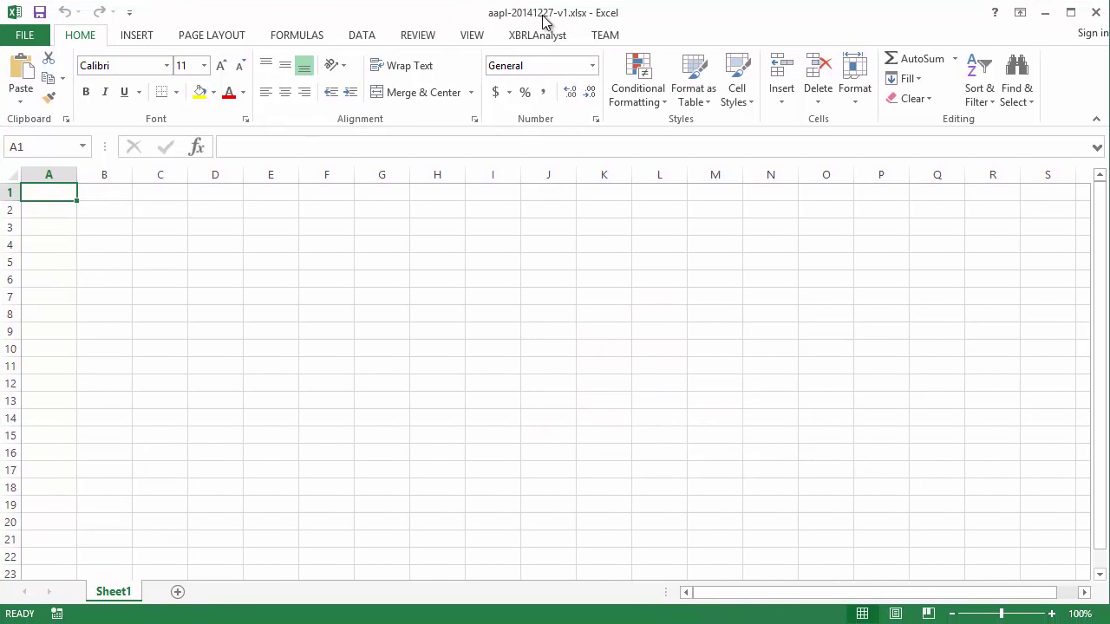
pyautogui.click(539, 34)
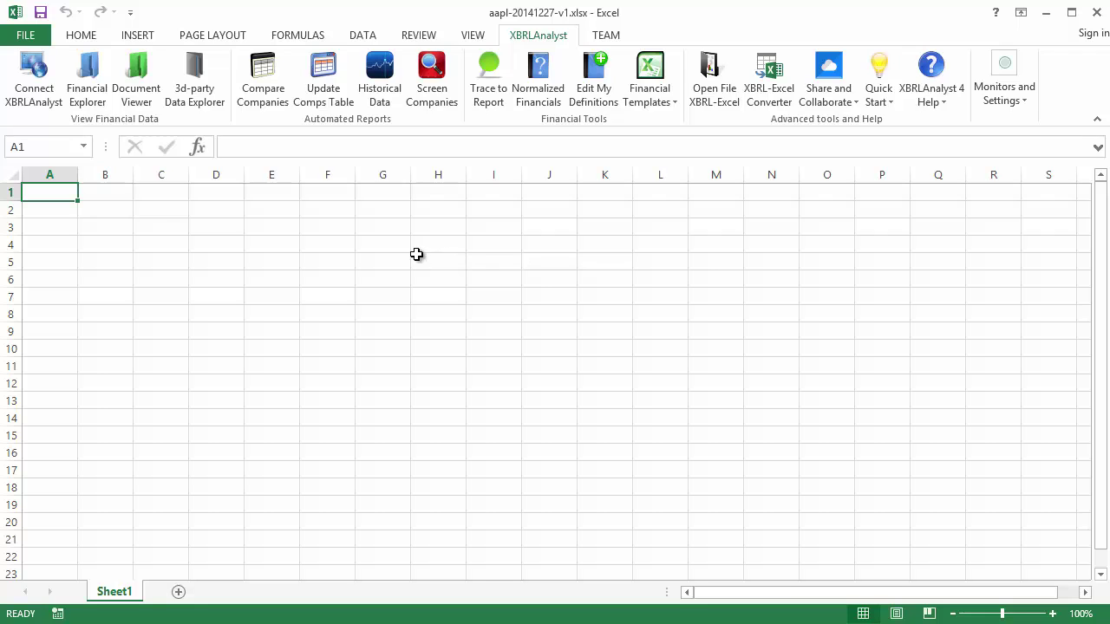
# Find Apple (aapl), open its balance sheet and drag the 2015-Q1 cash value into A1.
pyautogui.click(88, 87)
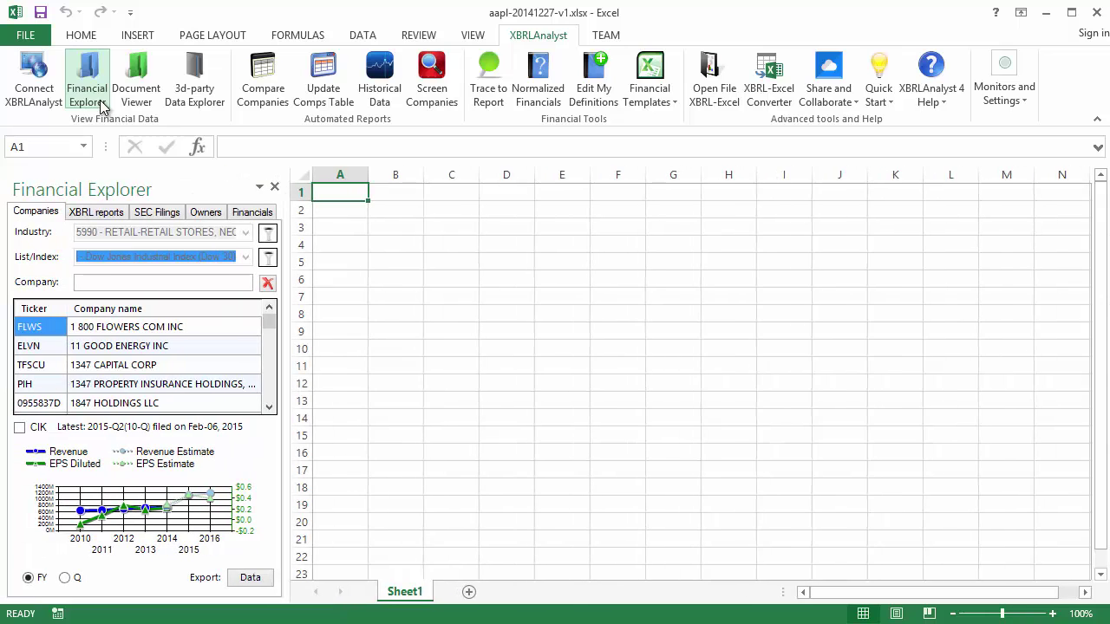
pyautogui.click(142, 279)
pyautogui.write('aapl')
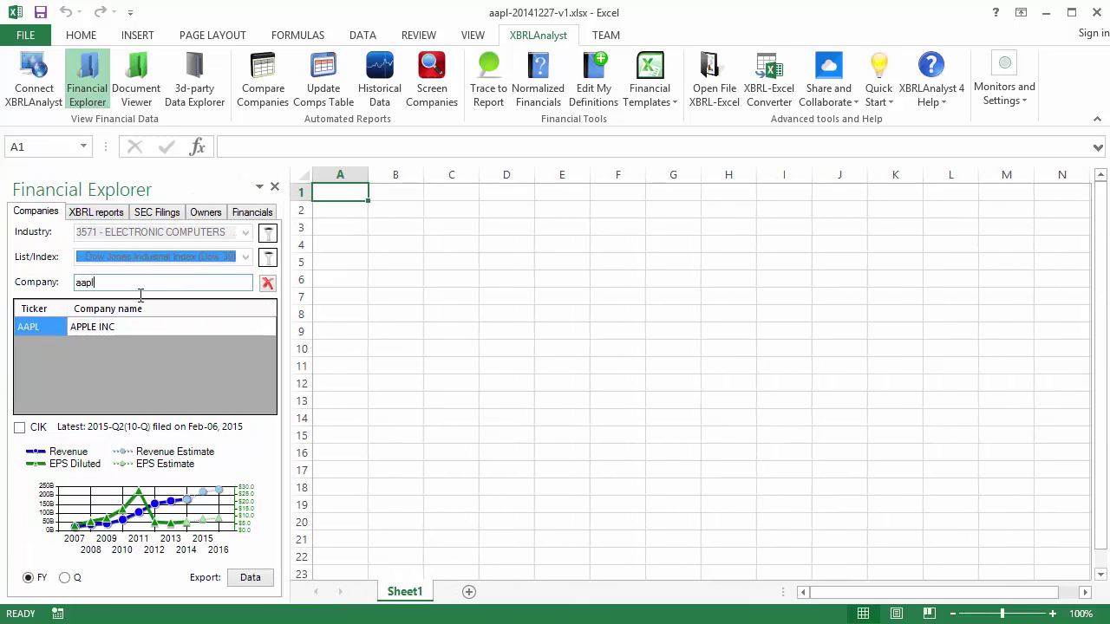
pyautogui.click(87, 213)
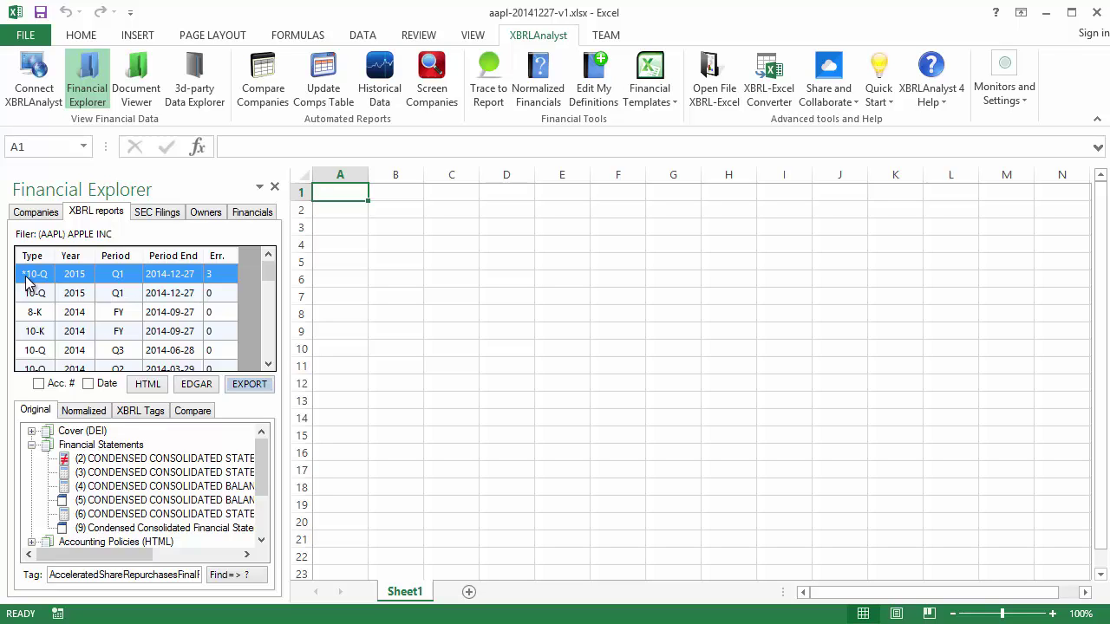
pyautogui.doubleClick(163, 486)
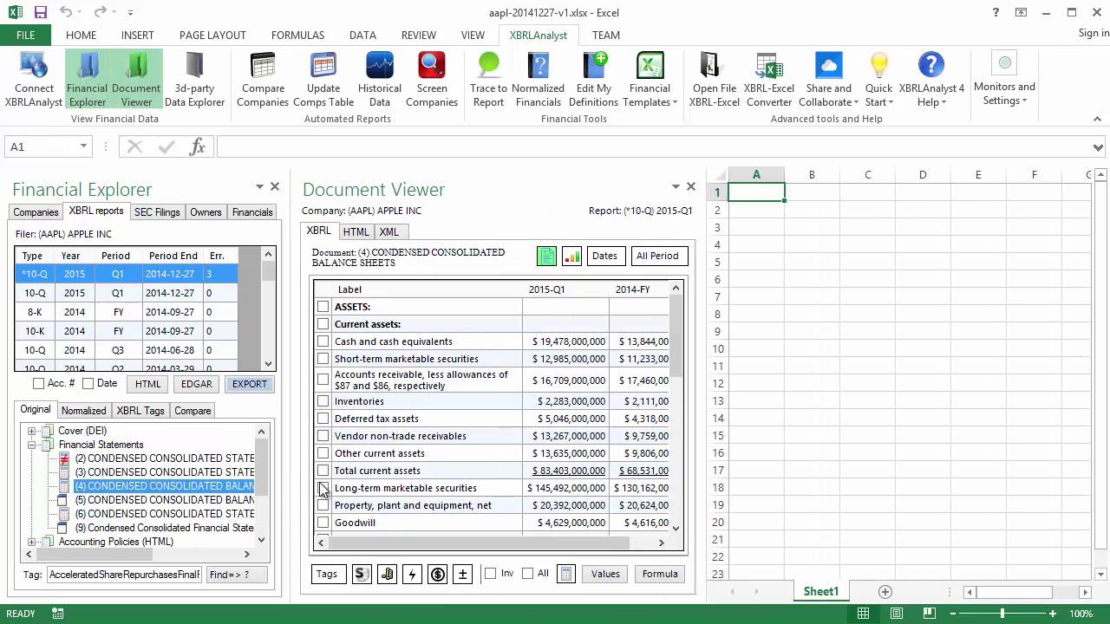
pyautogui.moveTo(574, 342); pyautogui.dragTo(749, 196)
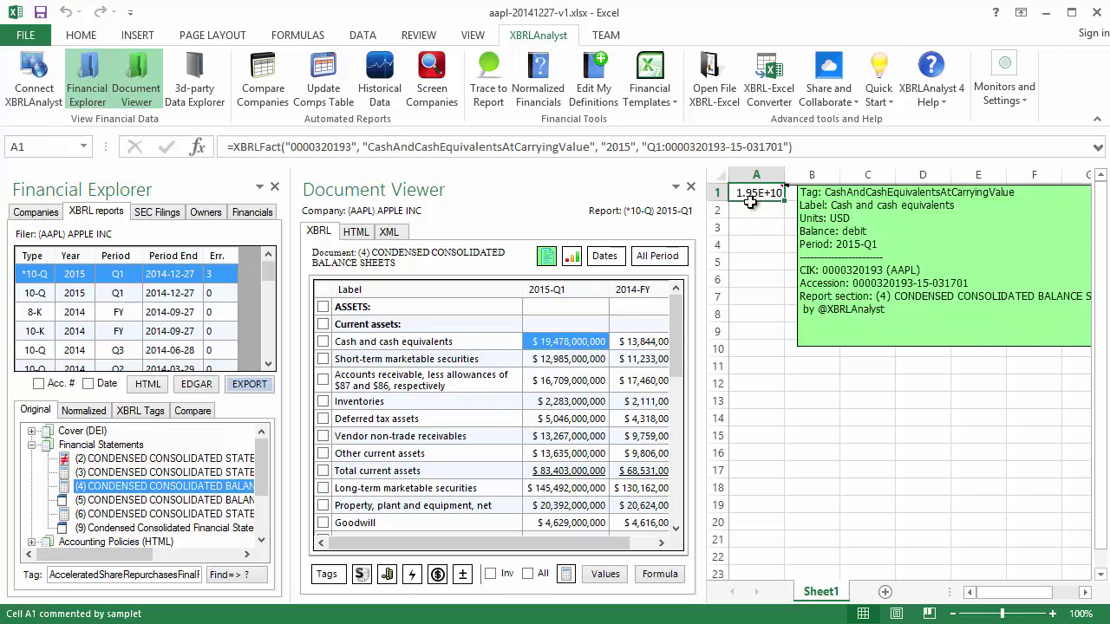
# Toggle XBRL tag names and the indicator column on, then back to line-item labels.
pyautogui.click(326, 574)
pyautogui.moveTo(378, 542); pyautogui.dragTo(454, 542)
pyautogui.click(412, 574)
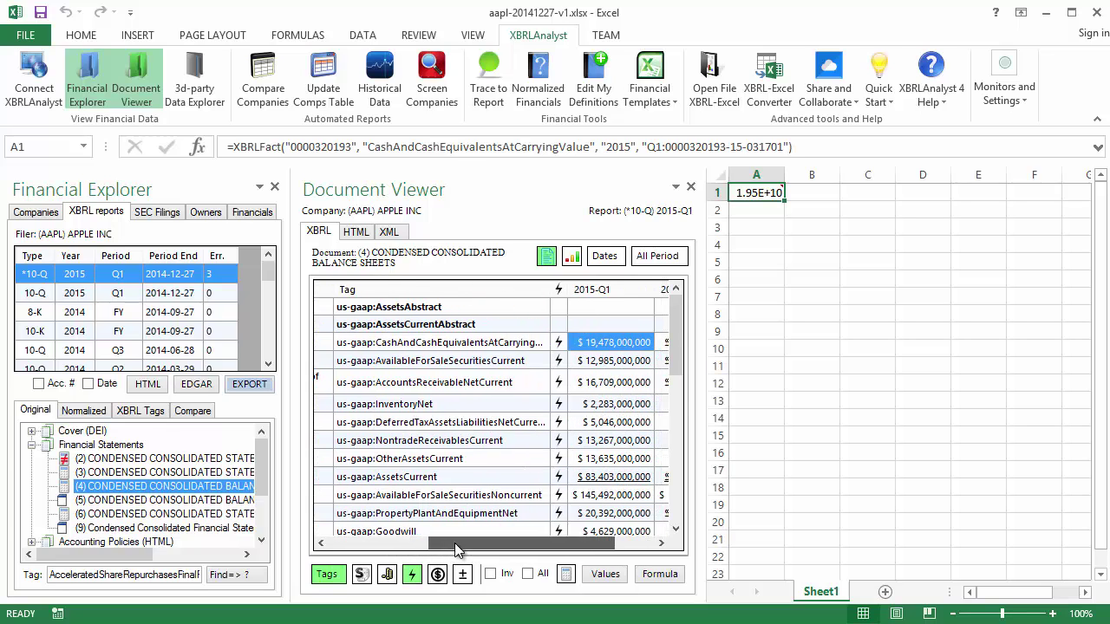
pyautogui.click(412, 574)
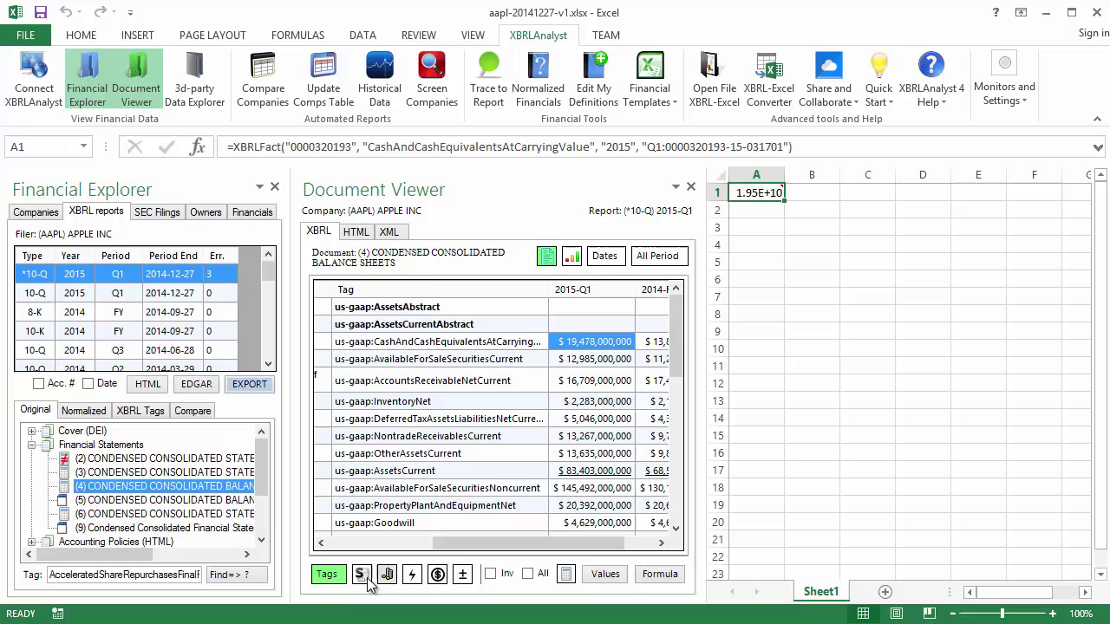
pyautogui.click(328, 575)
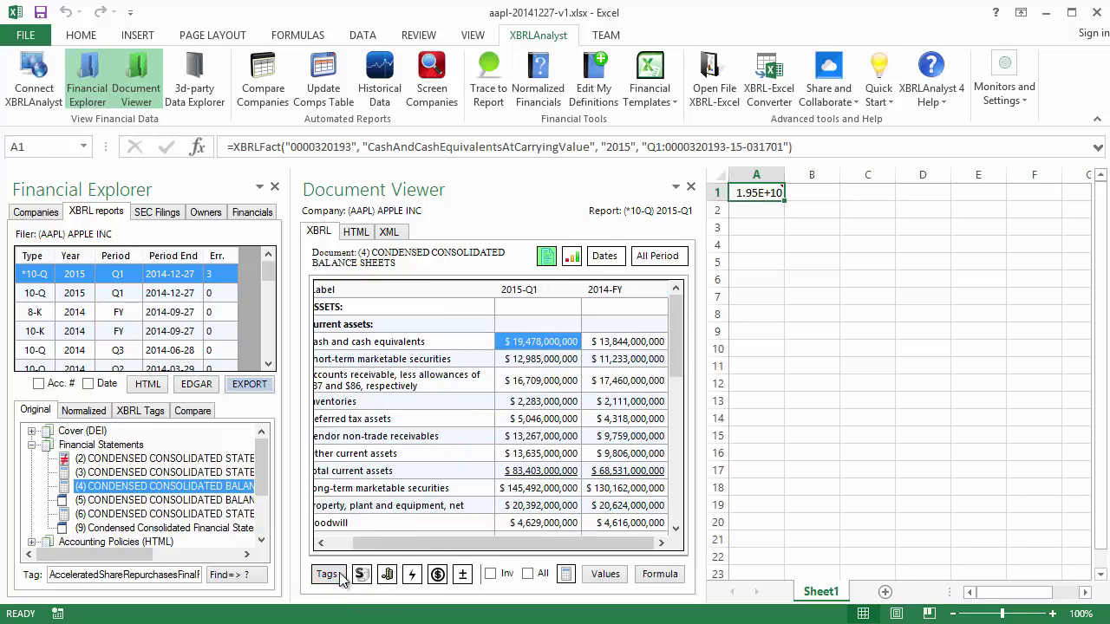
# Attach the audit comment "Check this value." to the 2015-Q1 cash and cash equivalents value.
pyautogui.rightClick(519, 344)
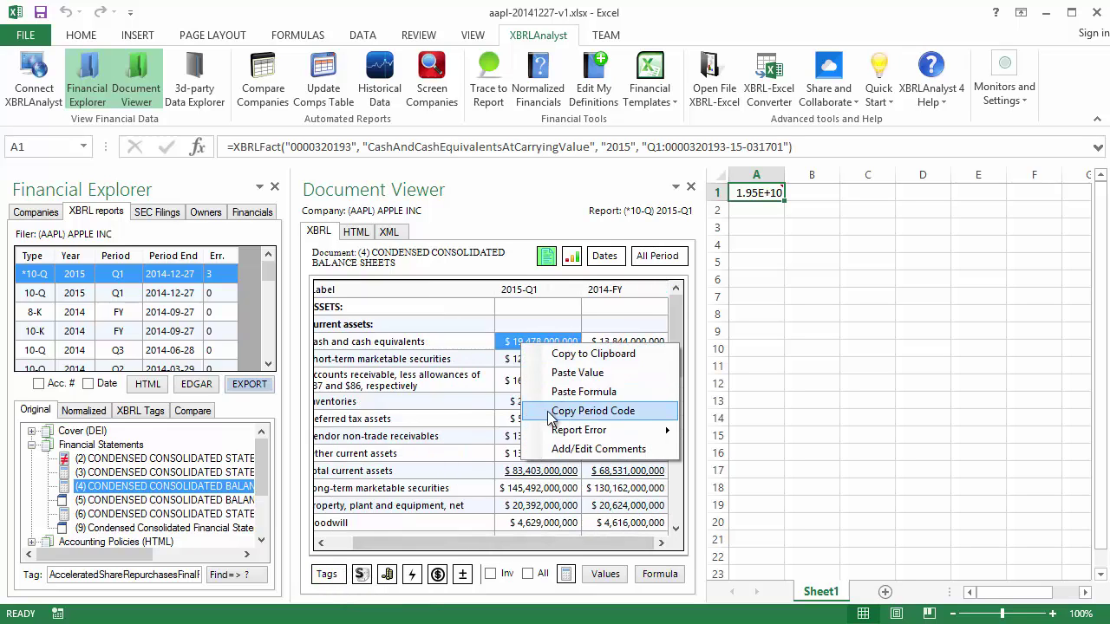
pyautogui.click(553, 447)
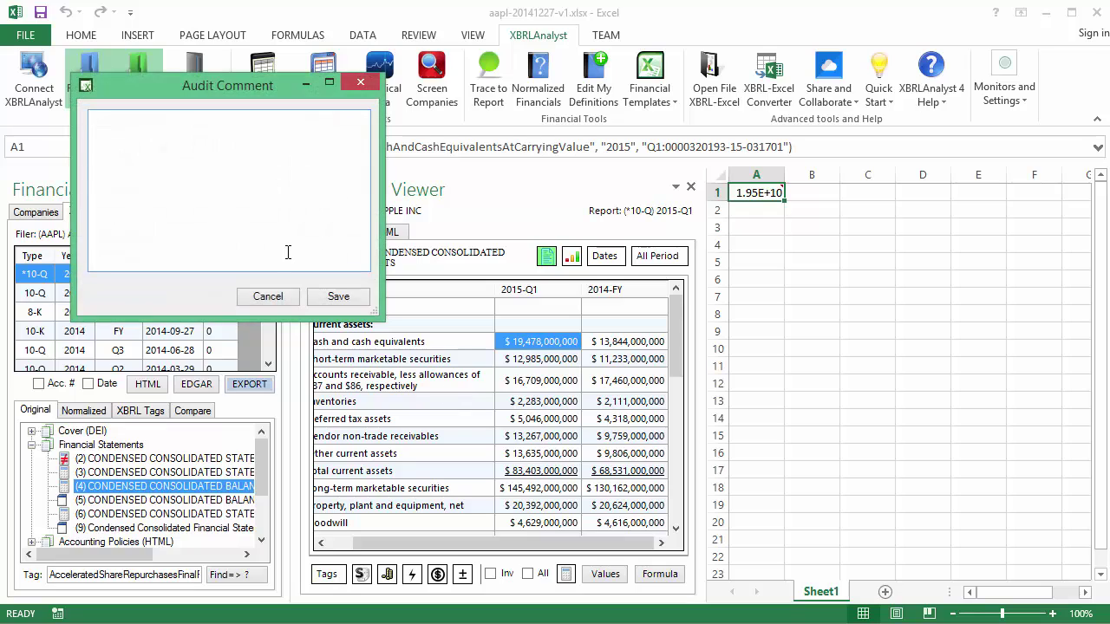
pyautogui.write('Check this value.')
pyautogui.click(338, 297)
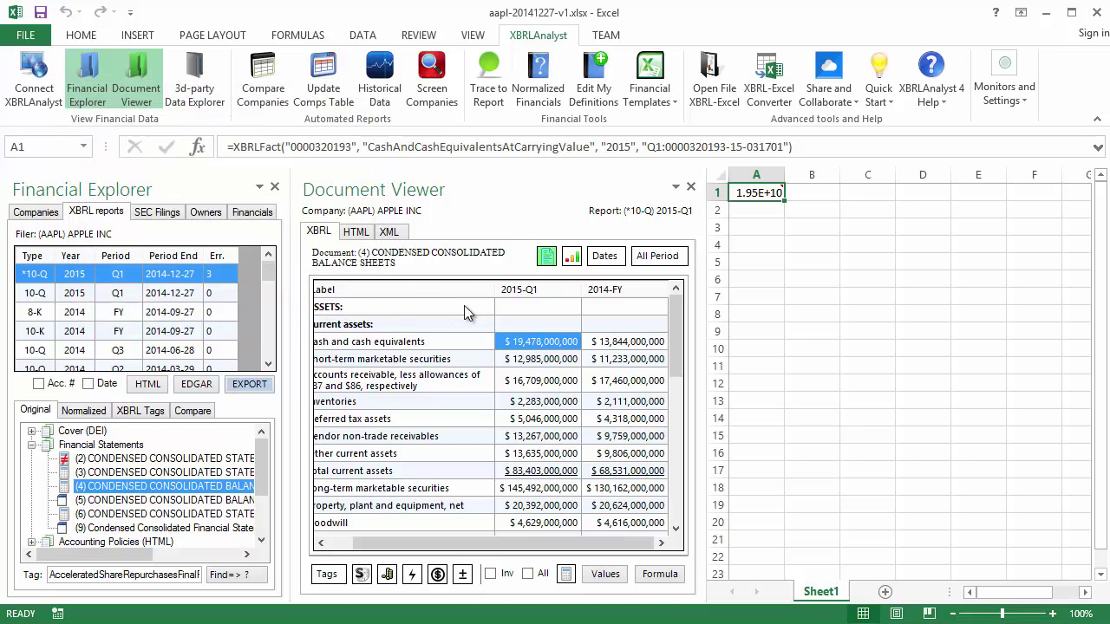
pyautogui.click(525, 324)
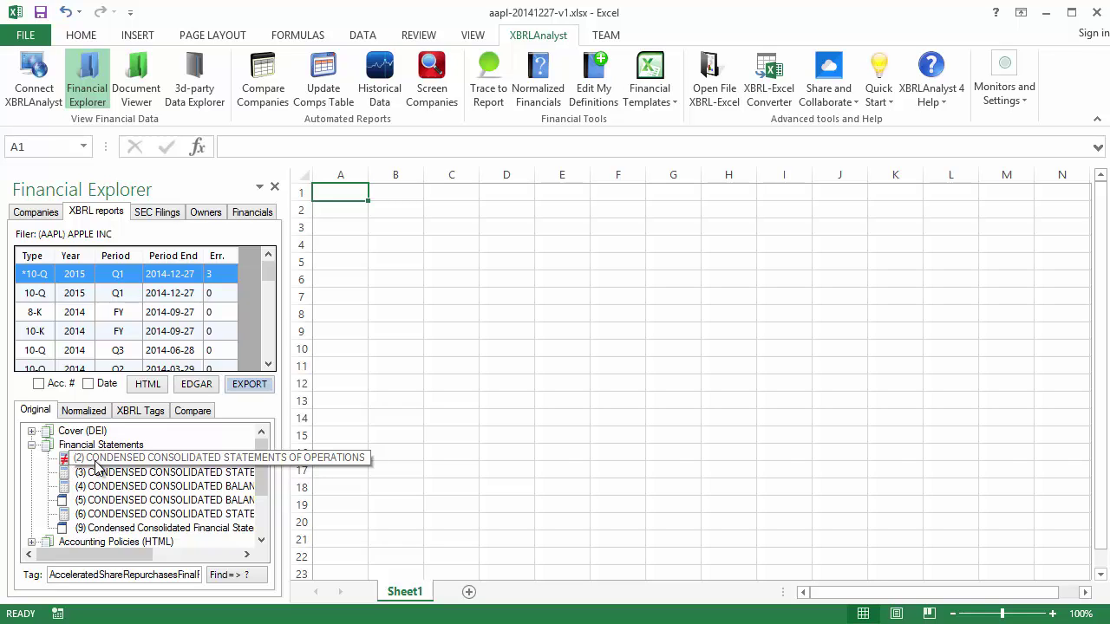
# Open the statements of operations, enable calculation checks on all rows, and export its values to Sheet1.
pyautogui.click(130, 458)
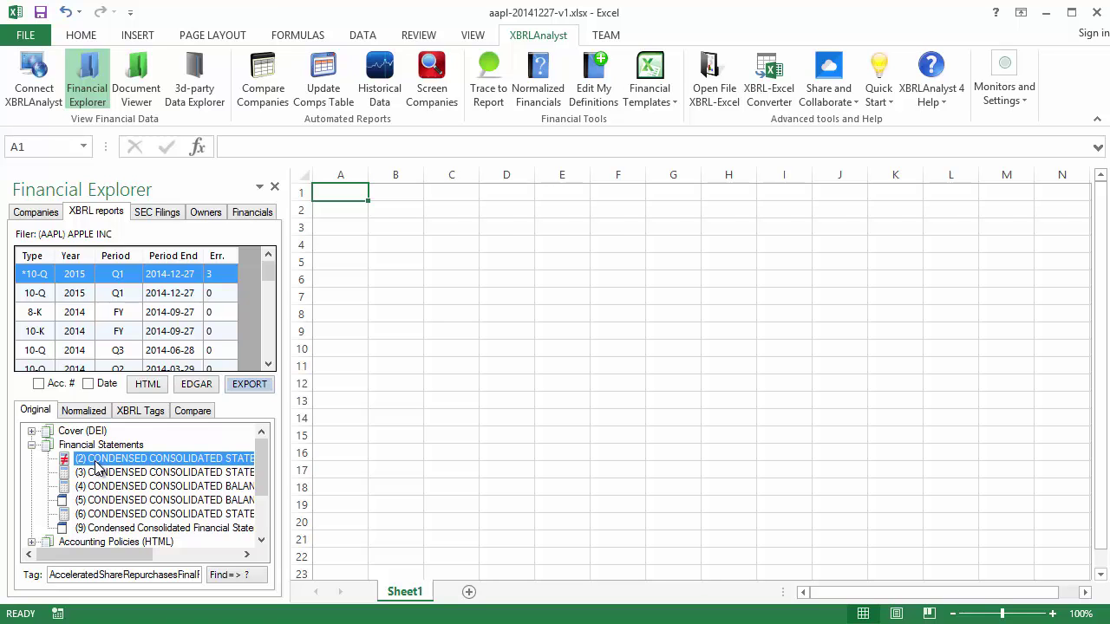
pyautogui.doubleClick(97, 467)
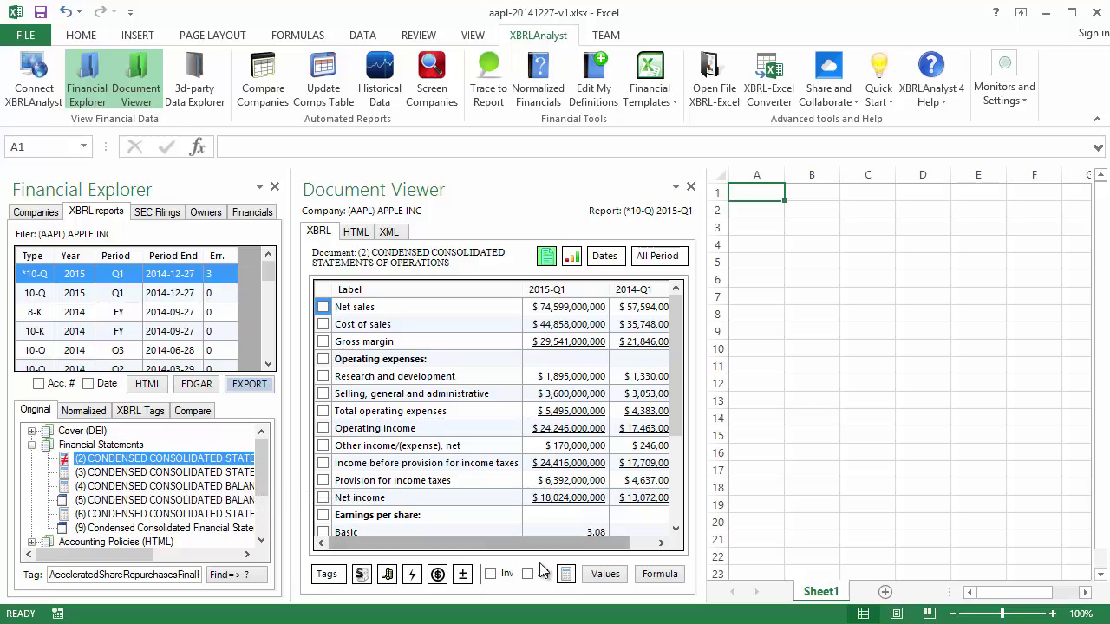
pyautogui.click(562, 575)
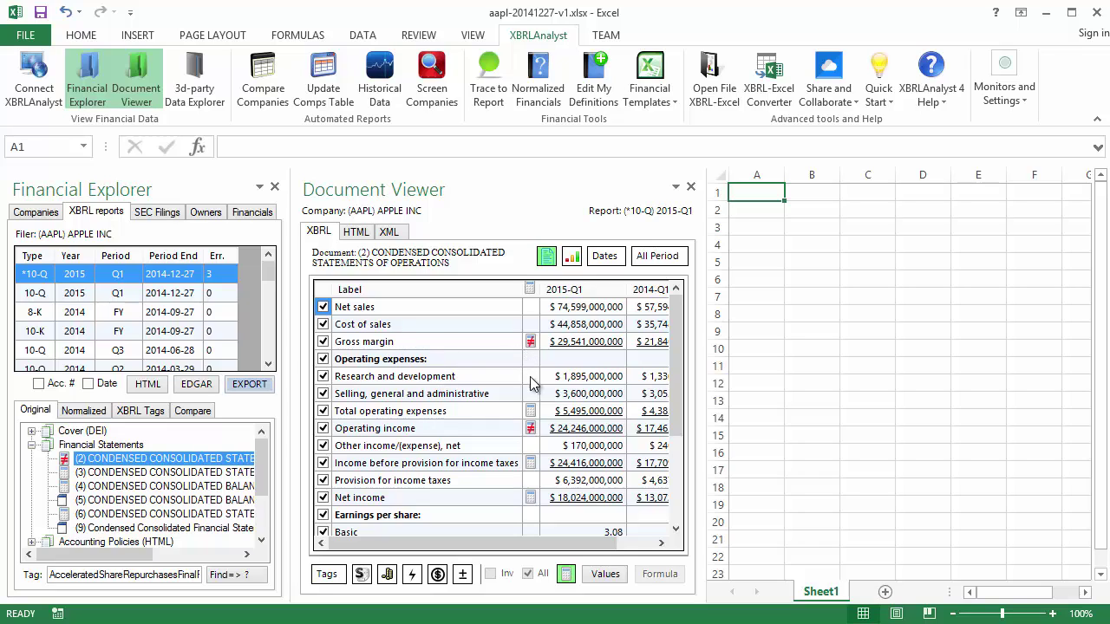
pyautogui.click(596, 574)
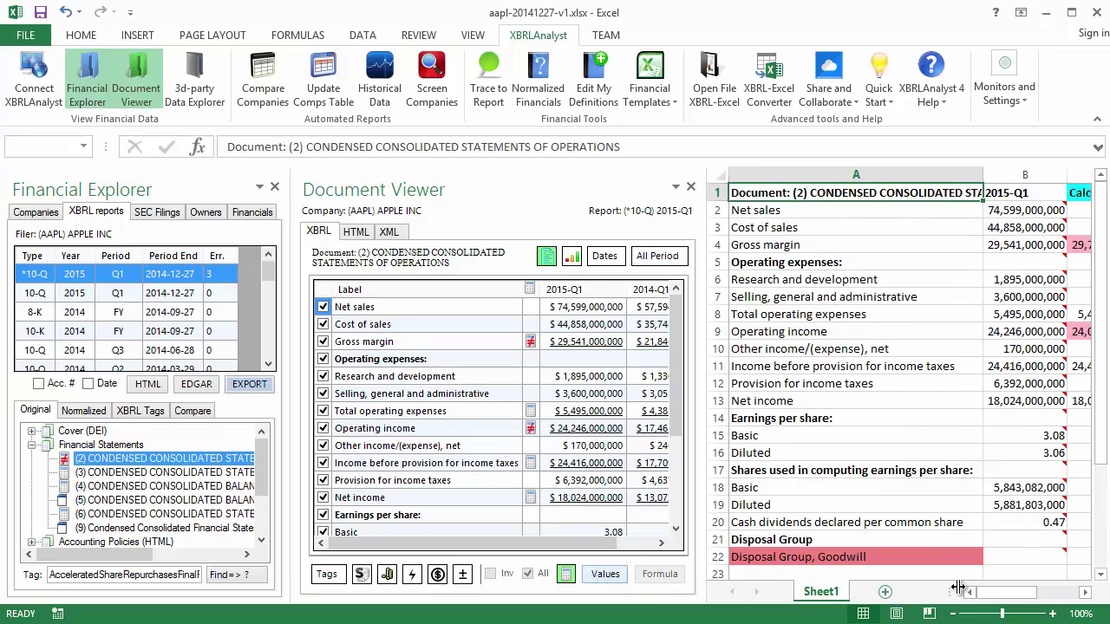
# Close the Document Viewer and inspect the check formulas in C9, C8 and C4 unchanged.
pyautogui.click(691, 187)
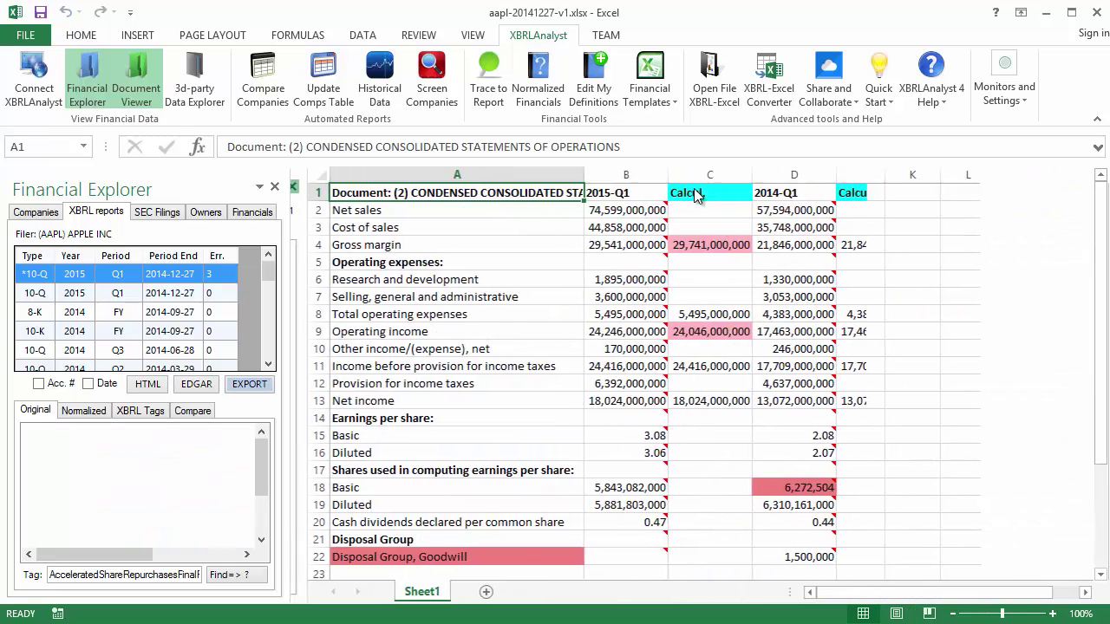
pyautogui.doubleClick(675, 333)
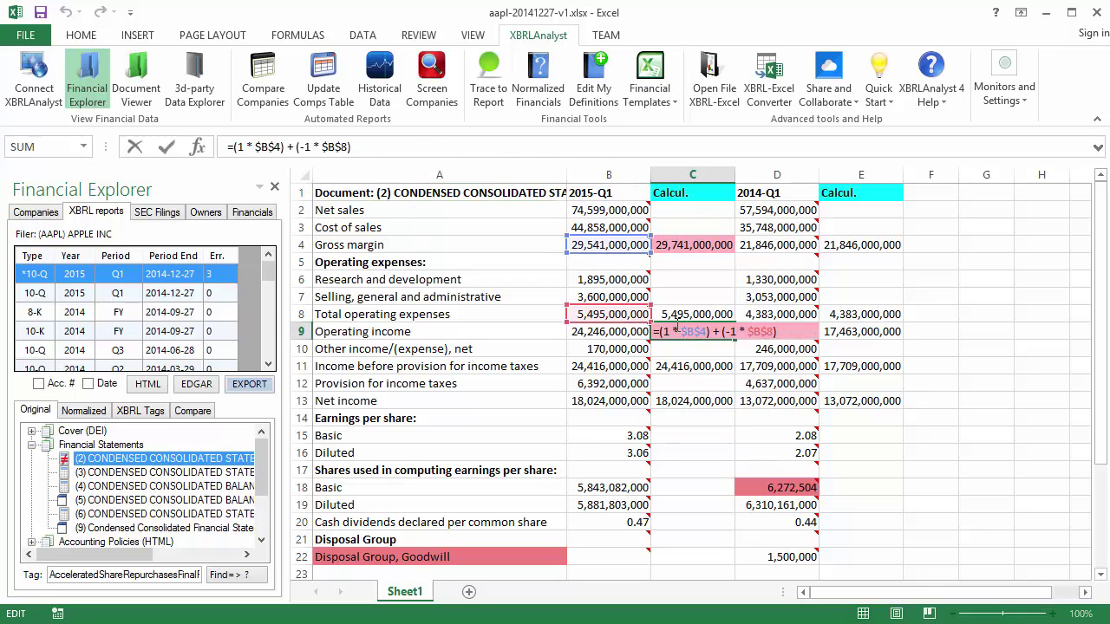
pyautogui.click(720, 314)
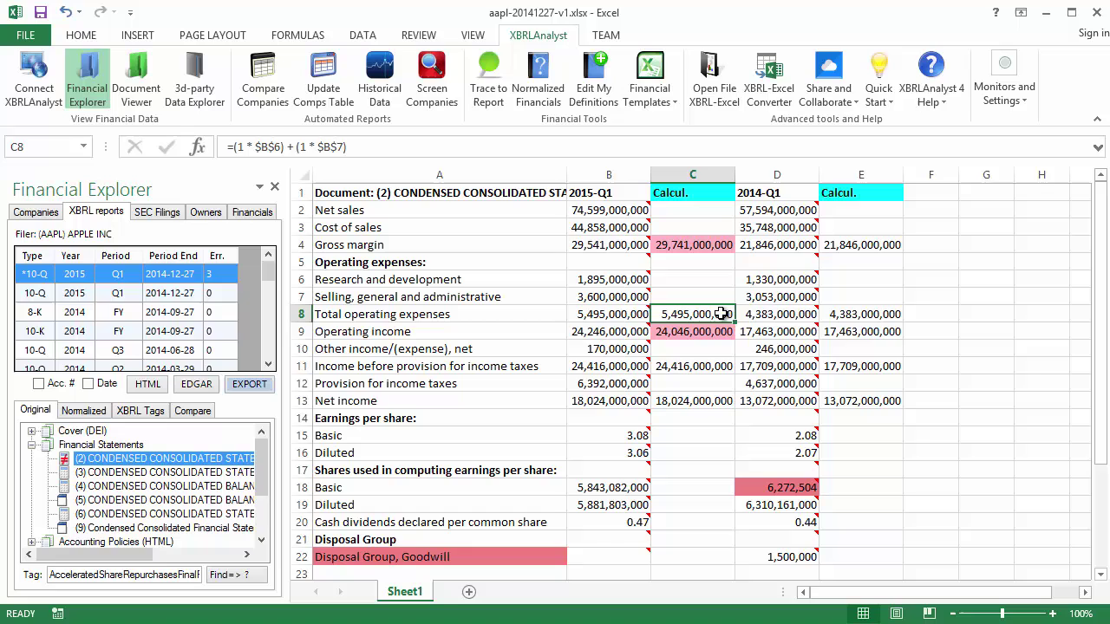
pyautogui.click(658, 247)
pyautogui.press('F2')
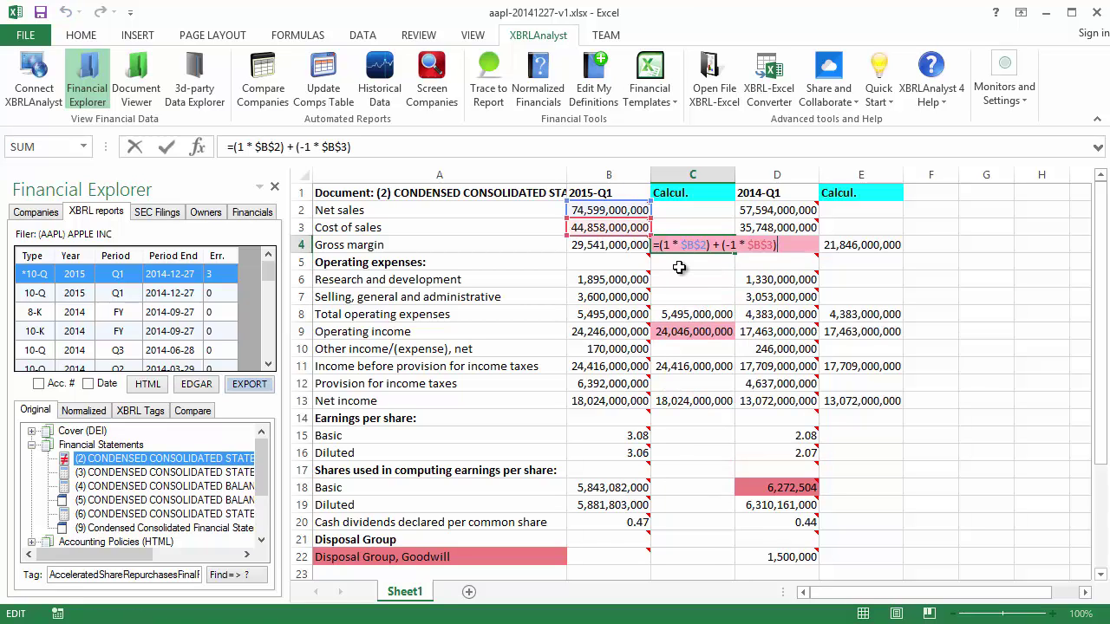
pyautogui.press('Return')
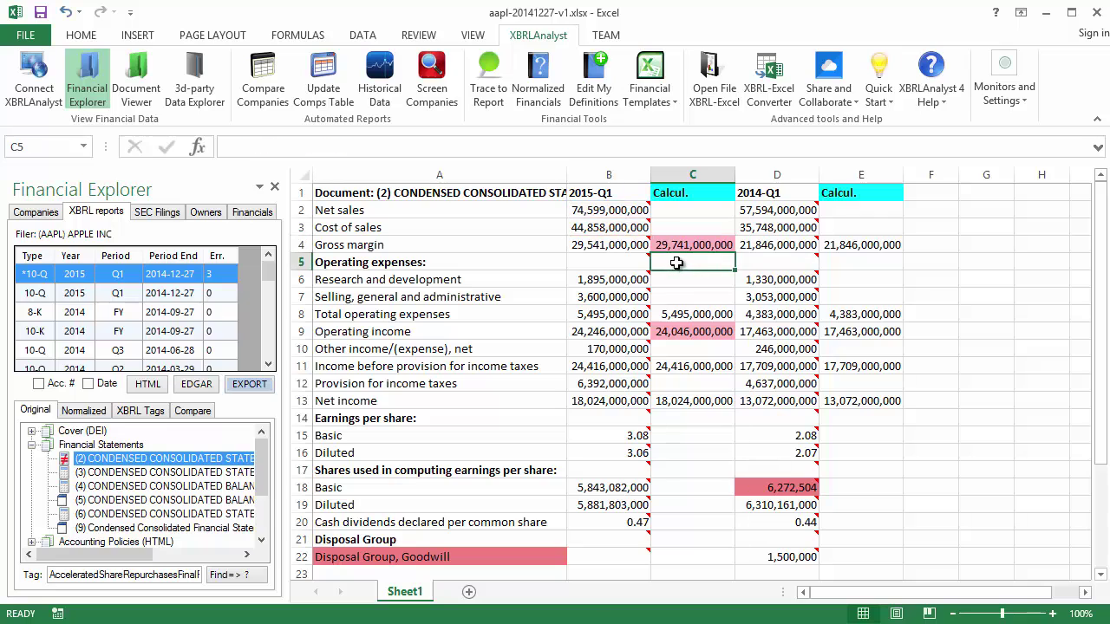
pyautogui.moveTo(636, 264)
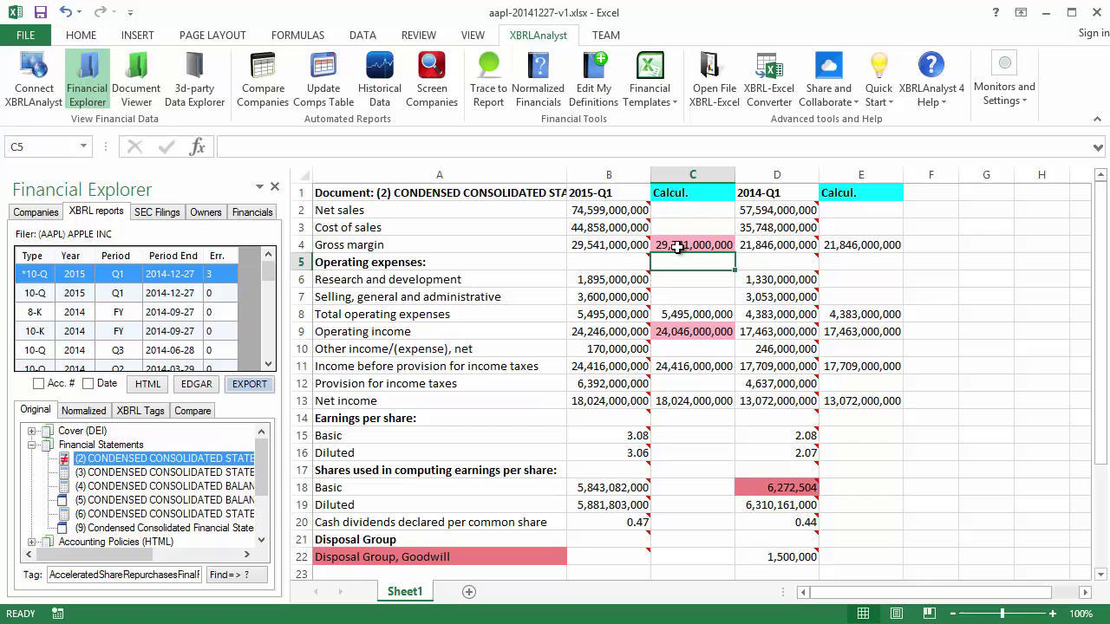
pyautogui.moveTo(597, 249)
# Reopen the Document Viewer and scroll to the flagged 6,272,504 basic share count.
pyautogui.click(134, 91)
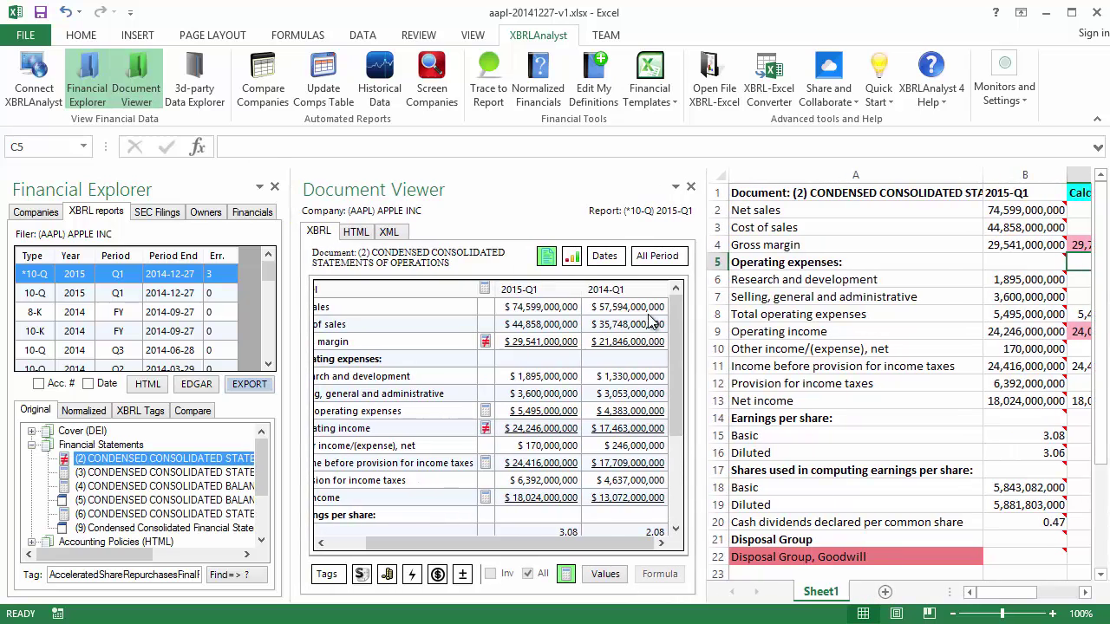
pyautogui.scroll(-3, 676, 321)
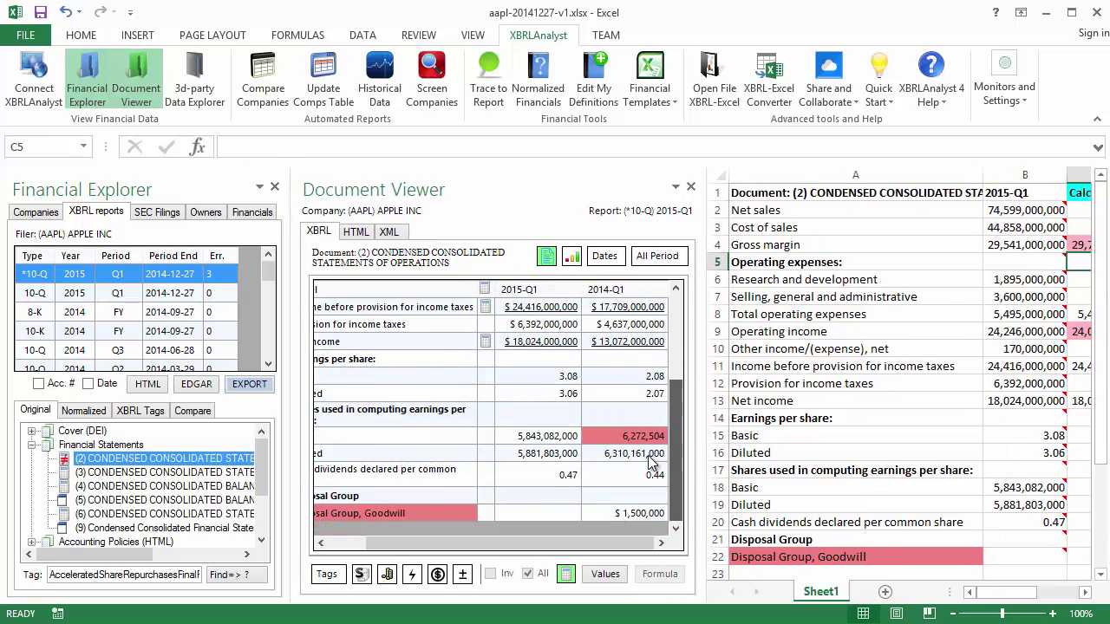
pyautogui.moveTo(599, 544)
pyautogui.mouseDown()
pyautogui.moveTo(550, 542)
pyautogui.moveTo(605, 543)
pyautogui.mouseUp()
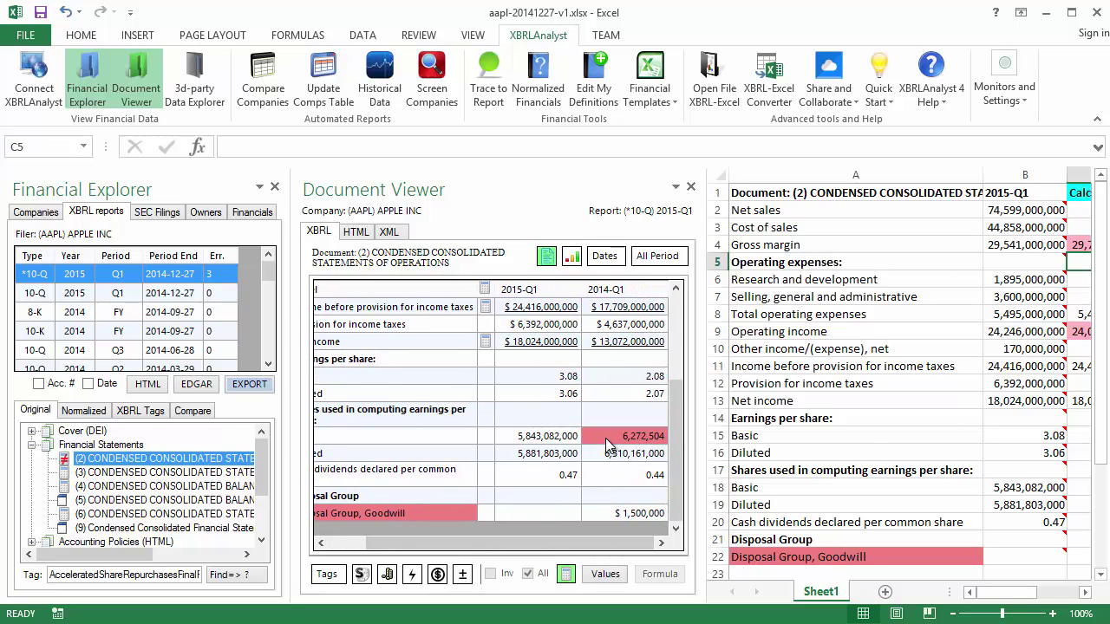
pyautogui.moveTo(605, 437)
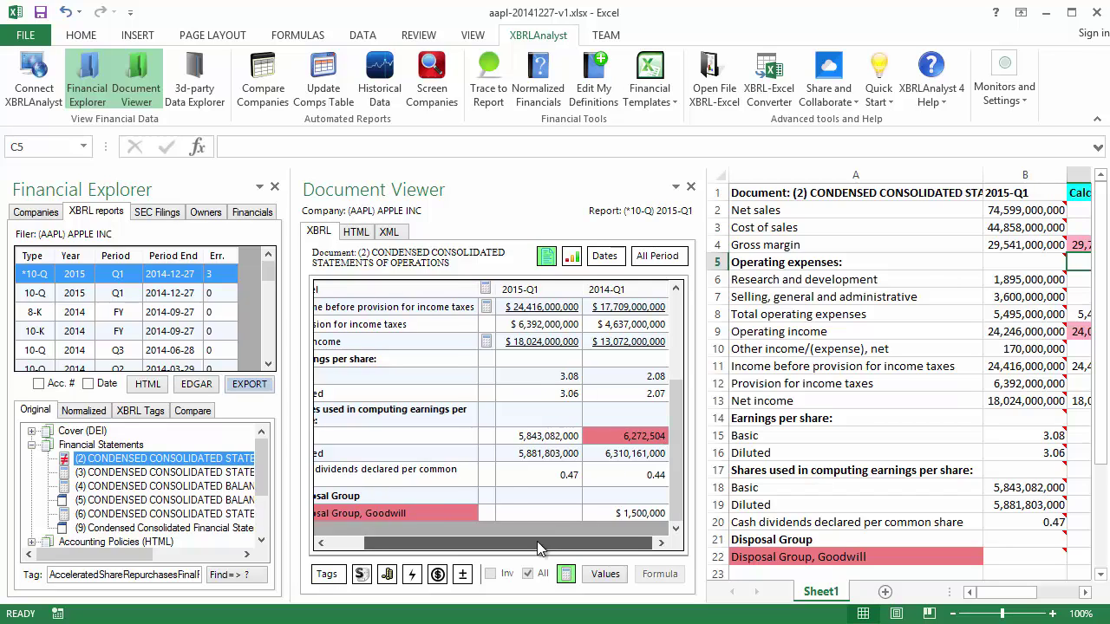
# Switch the statement rows to XBRL tag names for review, then back to period values.
pyautogui.moveTo(537, 541); pyautogui.dragTo(498, 544)
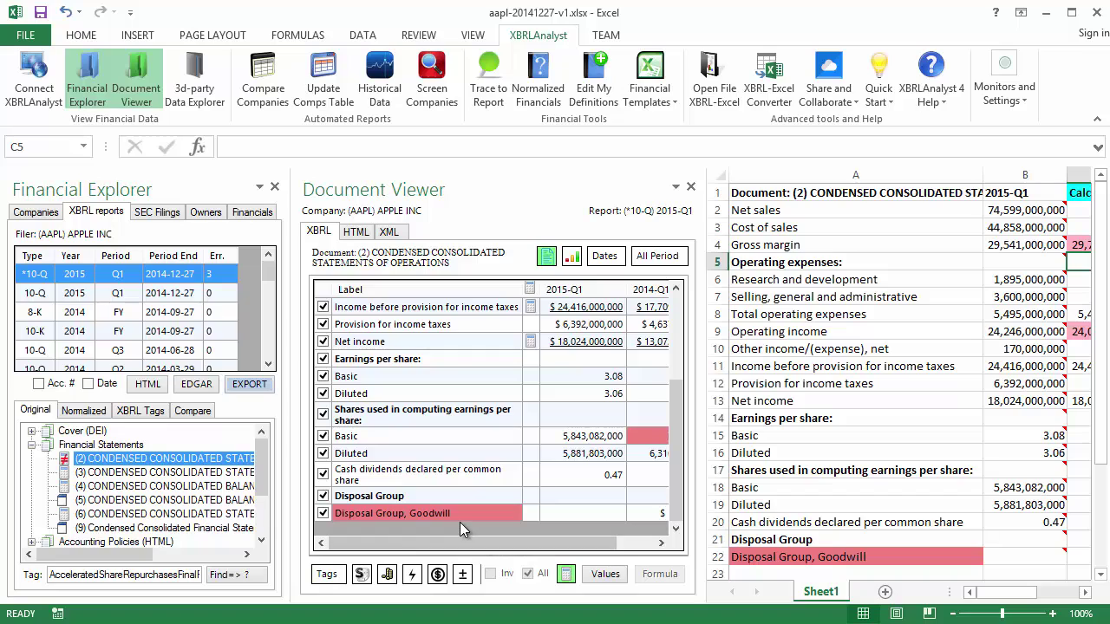
pyautogui.click(333, 576)
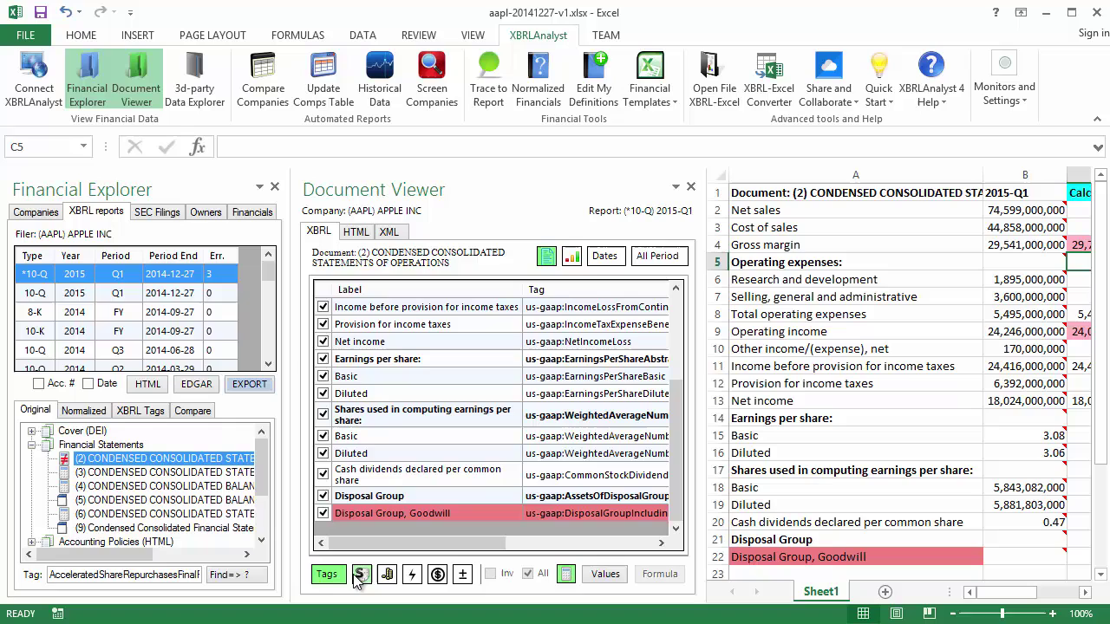
pyautogui.moveTo(383, 543); pyautogui.dragTo(457, 551)
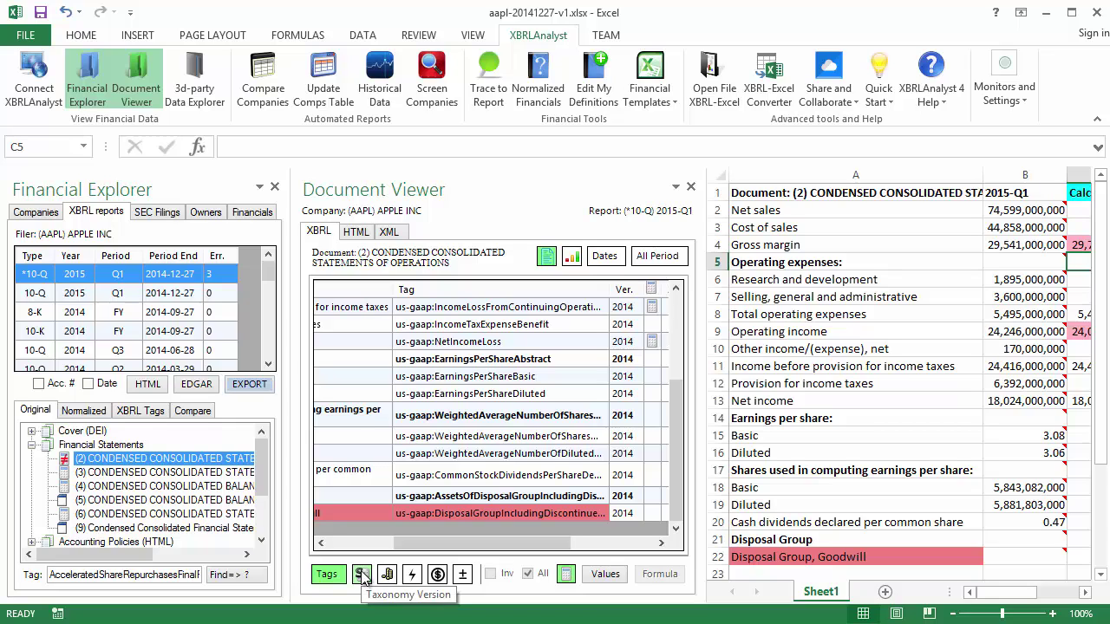
pyautogui.click(337, 575)
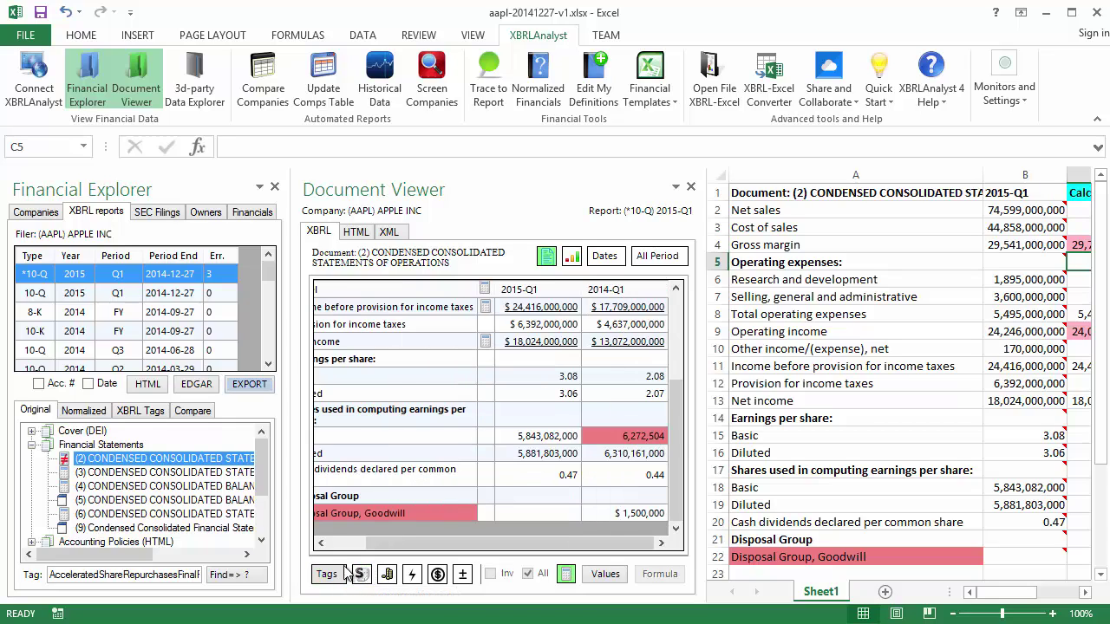
pyautogui.moveTo(395, 543); pyautogui.dragTo(355, 530)
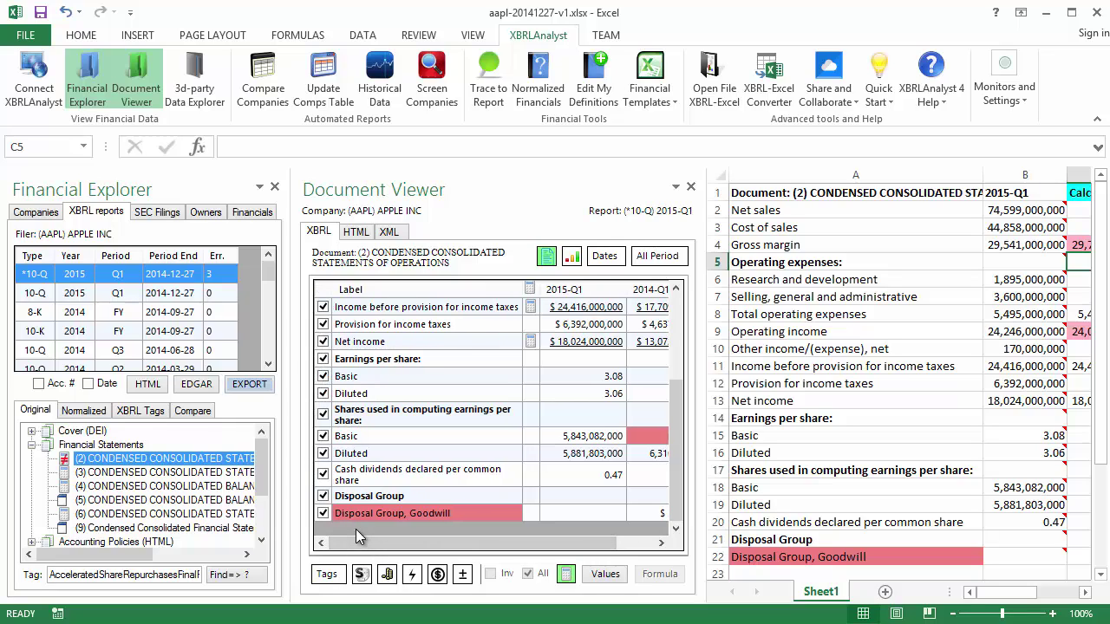
# Comment "This is deprecated." on the Disposal Group, Goodwill row.
pyautogui.rightClick(372, 514)
pyautogui.click(416, 616)
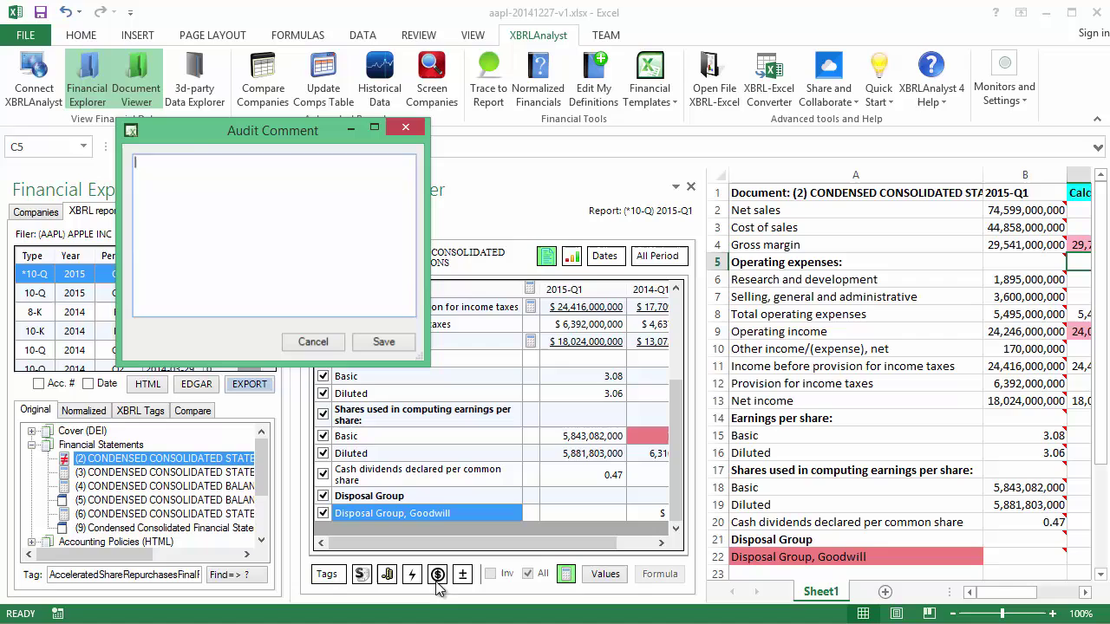
pyautogui.write('This is dep')
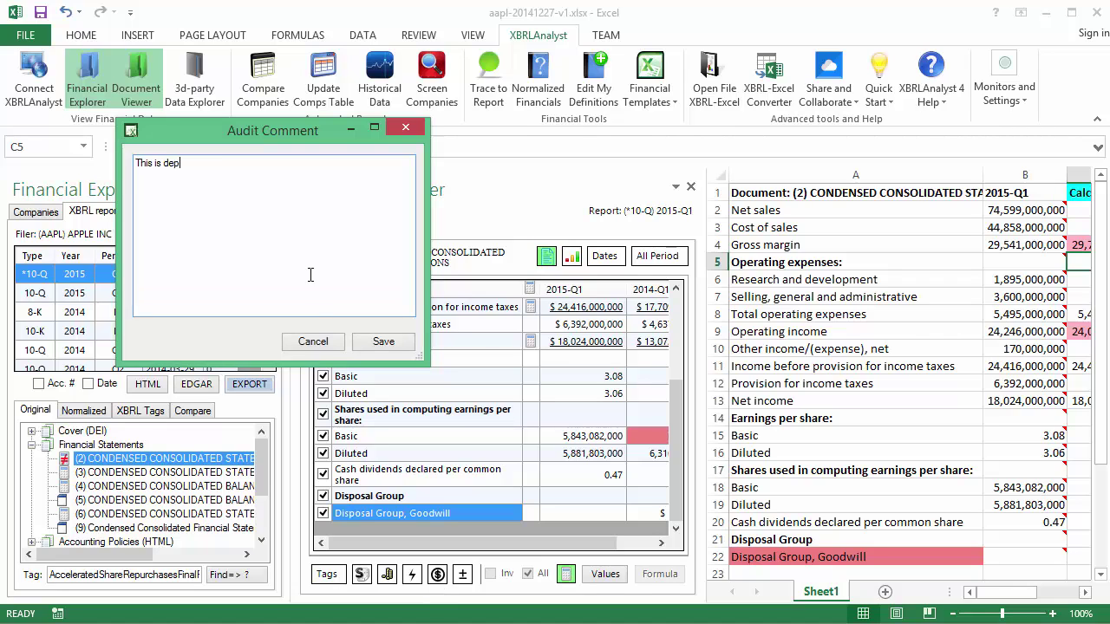
pyautogui.write('recated.')
pyautogui.click(381, 341)
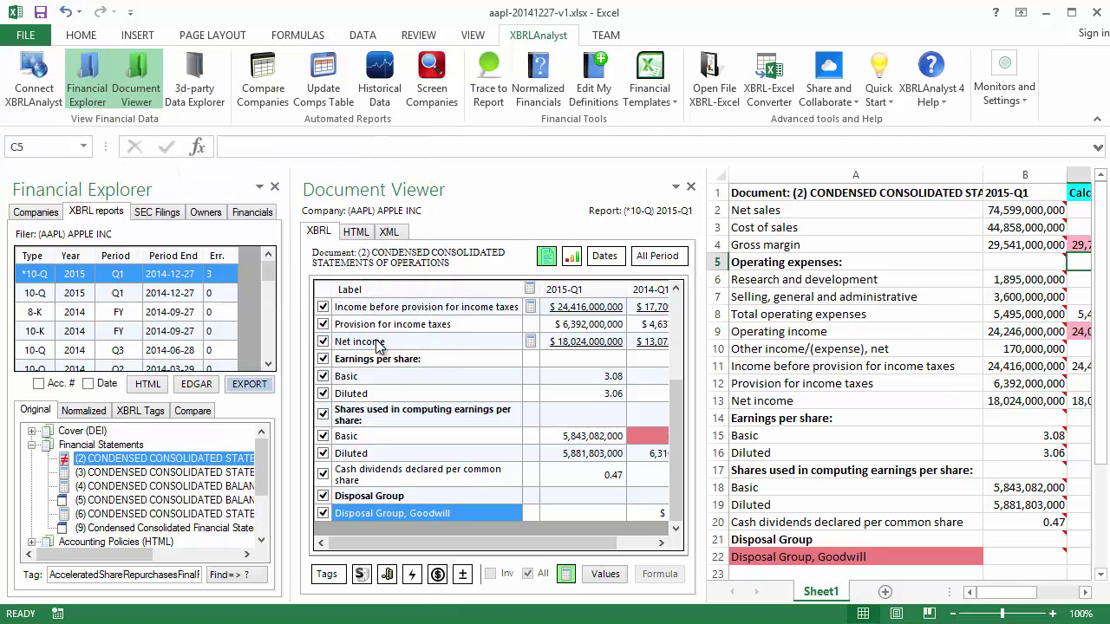
# Comment "Check precision" on the 6,272,504 share count value.
pyautogui.moveTo(461, 541); pyautogui.dragTo(495, 541)
pyautogui.rightClick(612, 435)
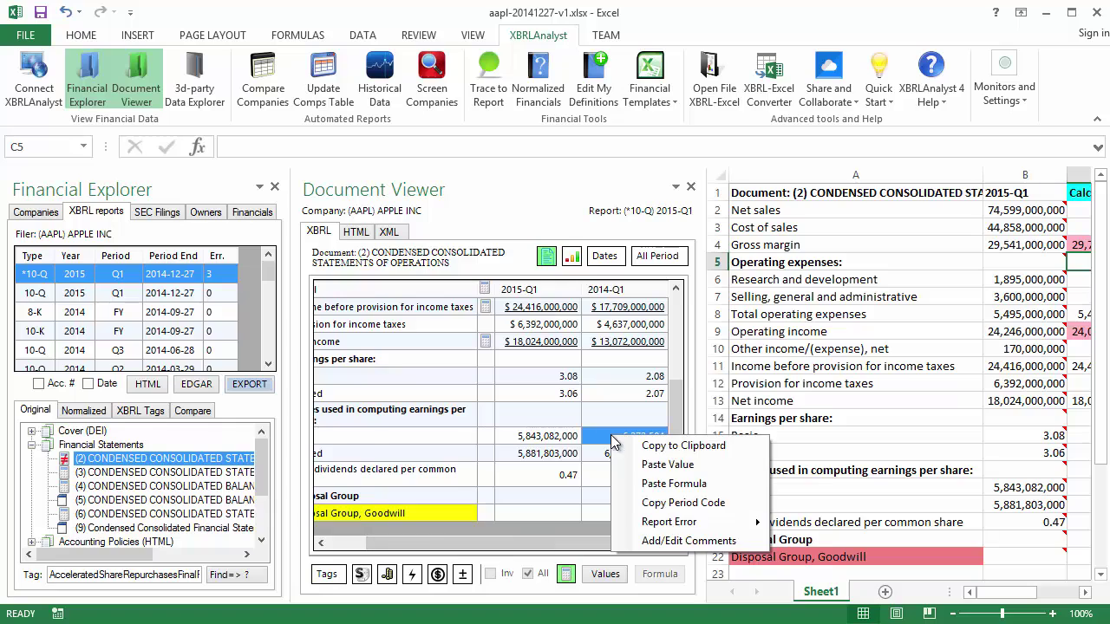
pyautogui.click(668, 539)
pyautogui.write('Check precision.')
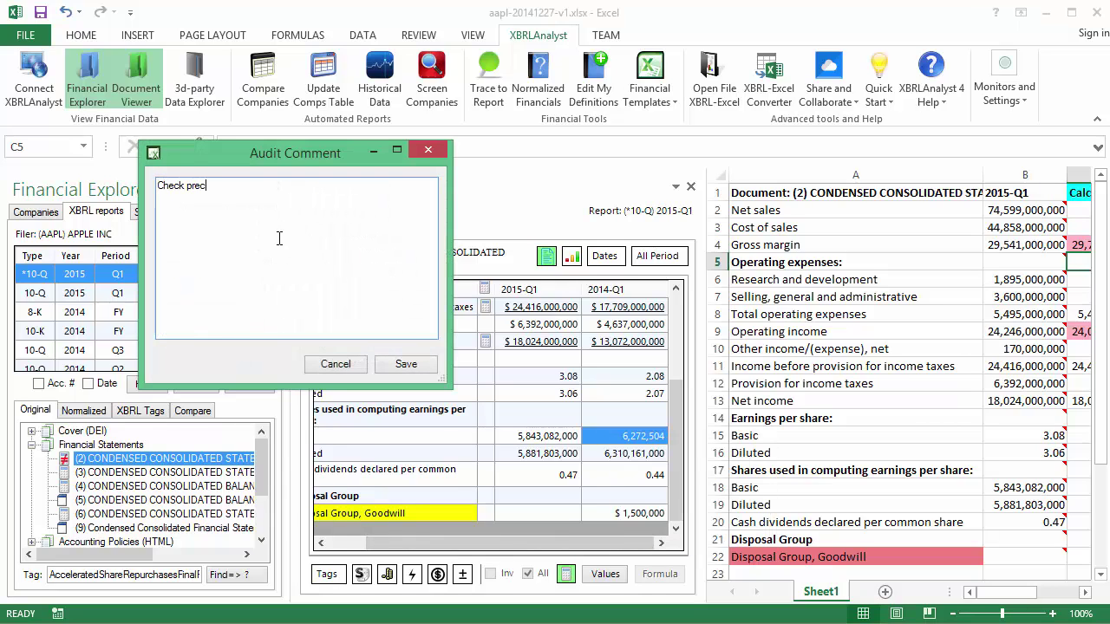
pyautogui.click(395, 364)
# Add the comment "Check value." to the 2015-Q1 Gross margin value.
pyautogui.scroll(2, 679, 438)
pyautogui.scroll(4, 679, 407)
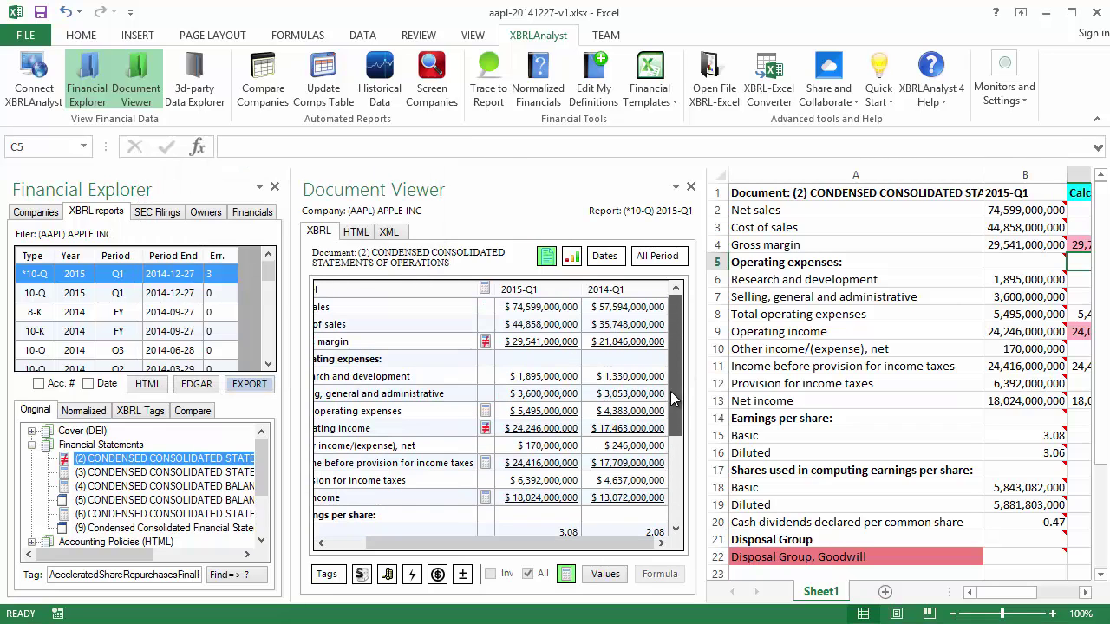
pyautogui.moveTo(564, 543); pyautogui.dragTo(525, 553)
pyautogui.rightClick(577, 344)
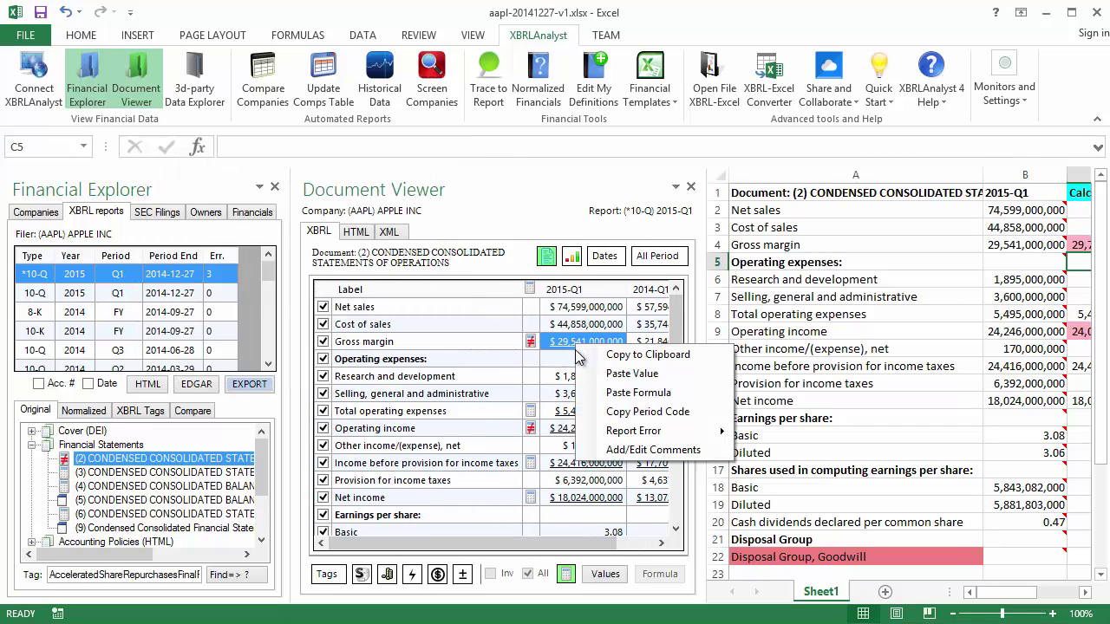
pyautogui.click(617, 449)
pyautogui.write('Check value.')
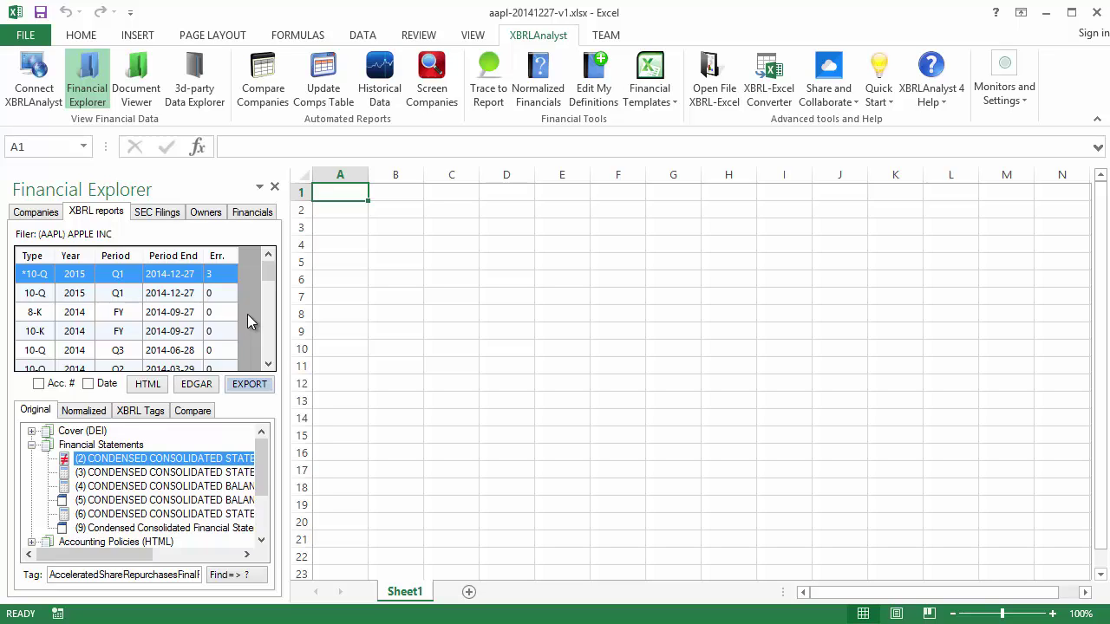
# Review the report export settings, keeping audit comments included, and close without exporting.
pyautogui.click(251, 385)
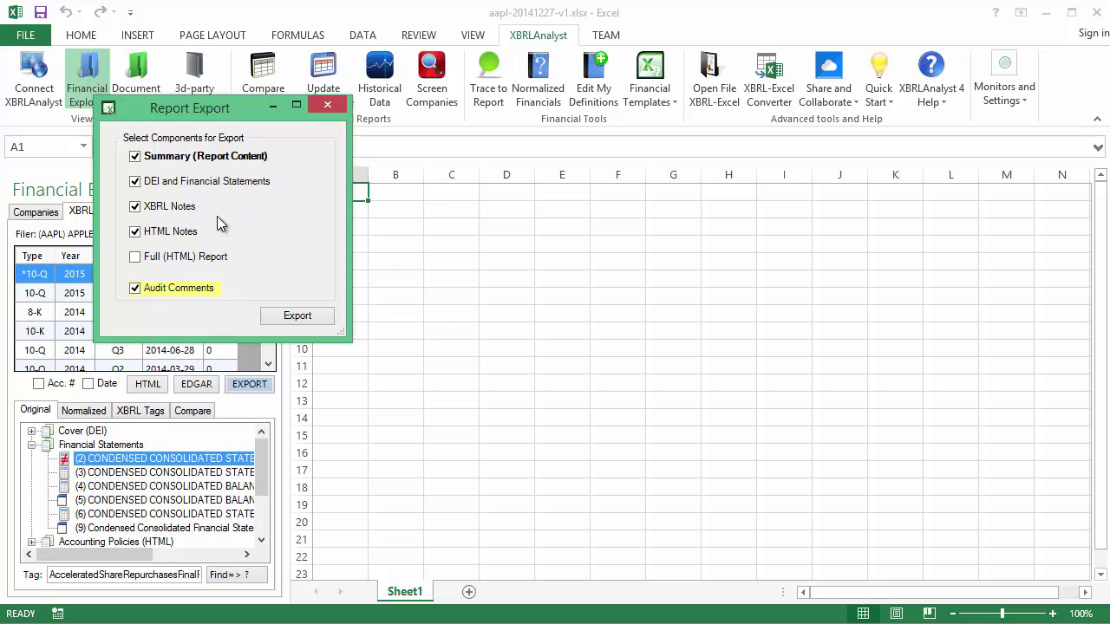
pyautogui.click(182, 289)
pyautogui.click(182, 290)
pyautogui.click(329, 106)
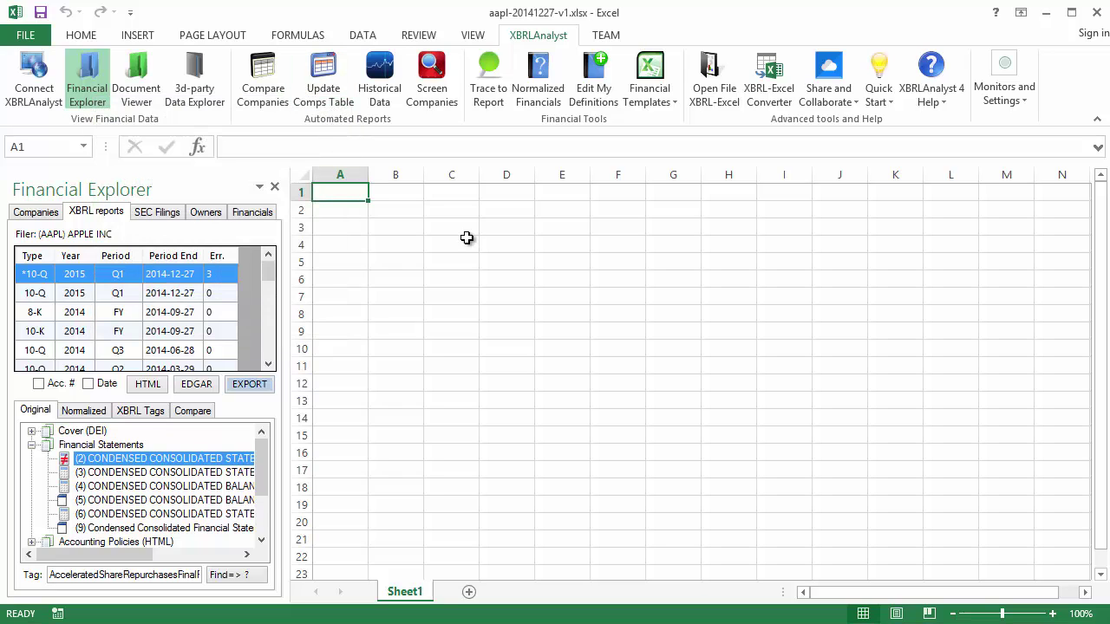
# In XBRLAnalyst Additional Settings, set Html Output Format to Html-Excel and close.
pyautogui.click(1003, 104)
pyautogui.click(1032, 156)
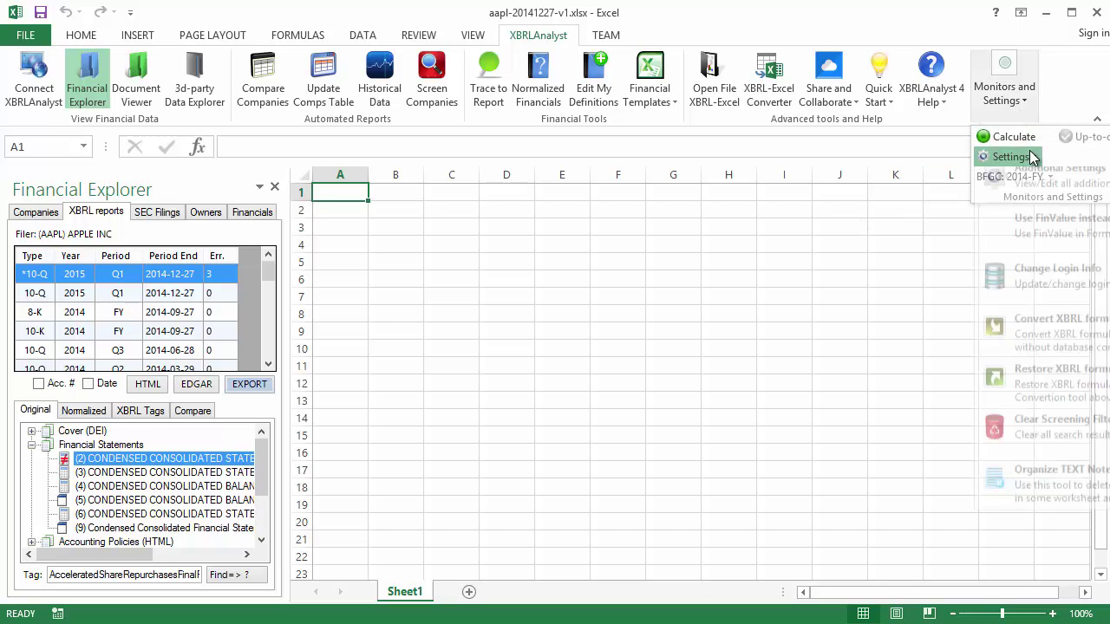
pyautogui.click(1028, 177)
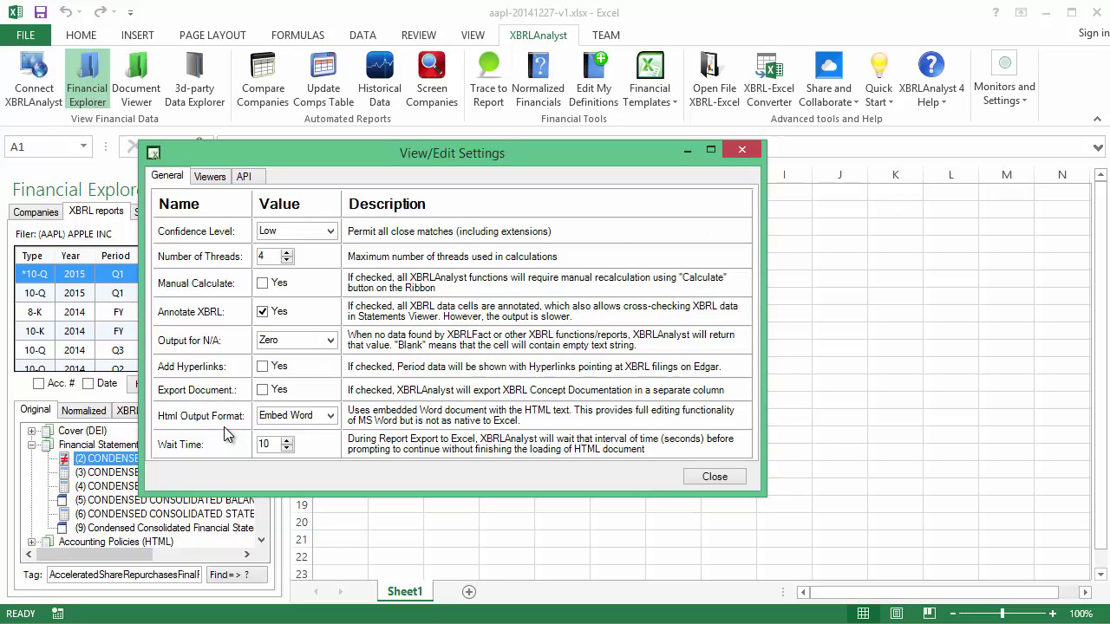
pyautogui.click(330, 417)
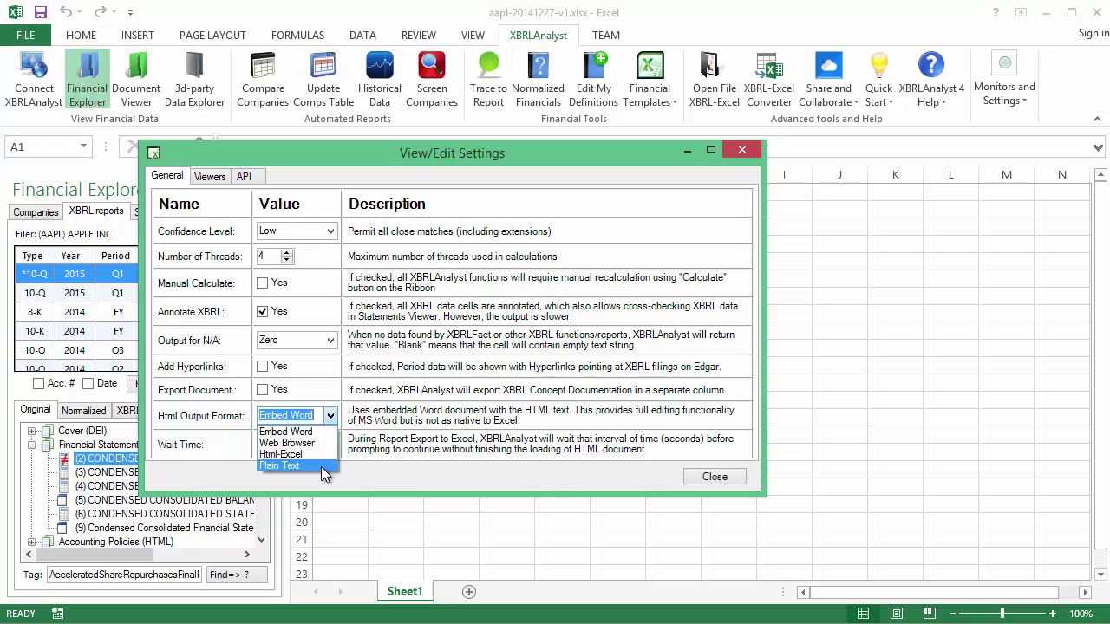
pyautogui.click(320, 457)
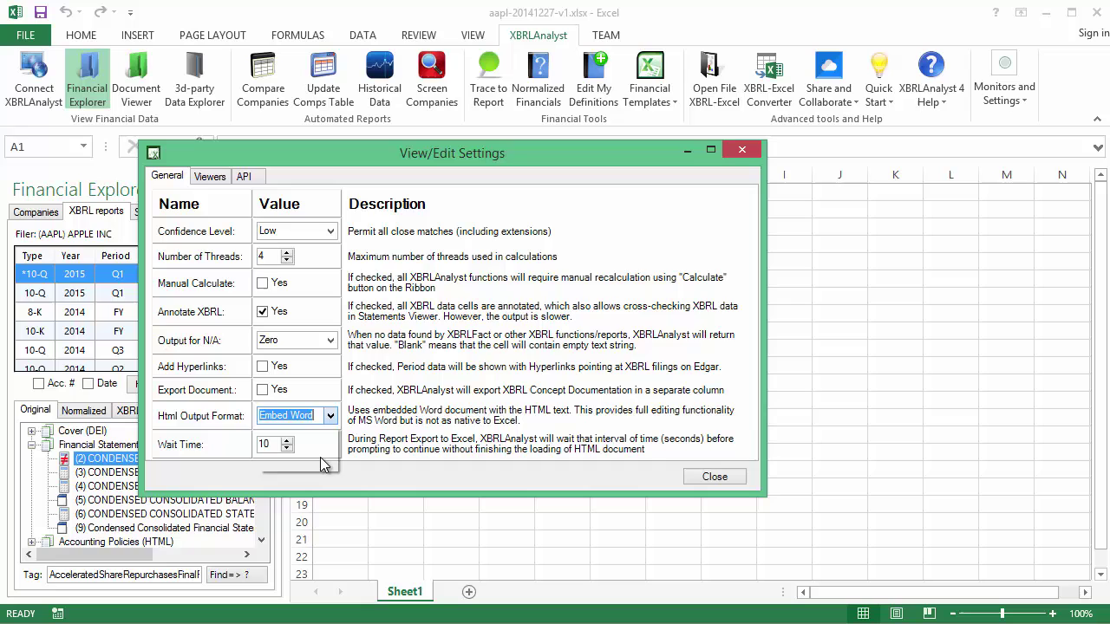
pyautogui.click(706, 478)
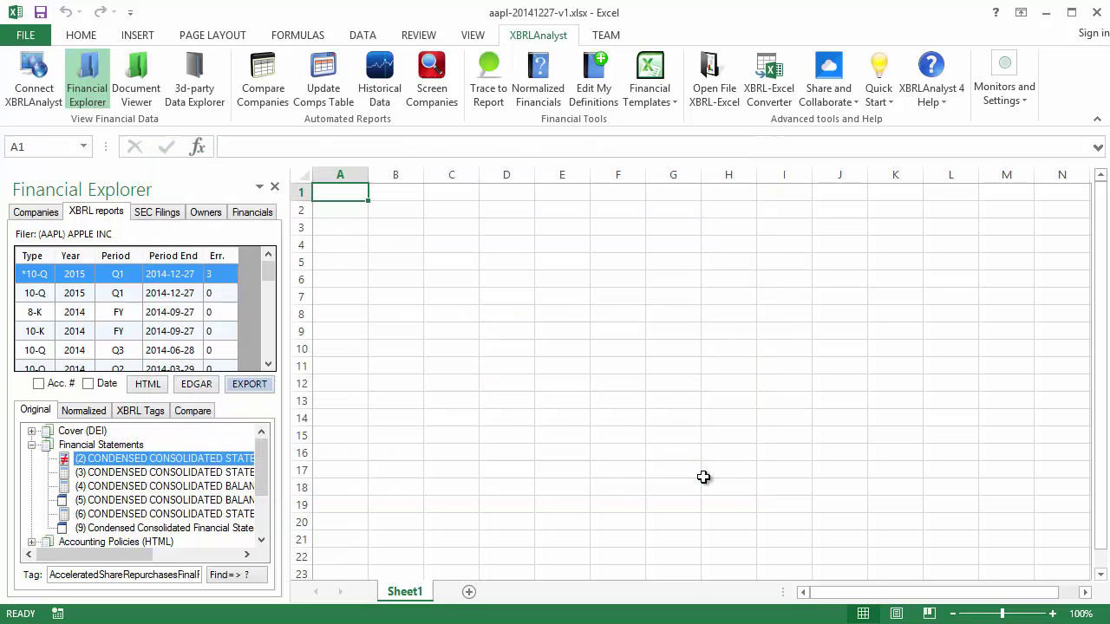
# Export the 2015-Q1 10-Q with summary, statements, notes and audit comments into the workbook.
pyautogui.click(260, 386)
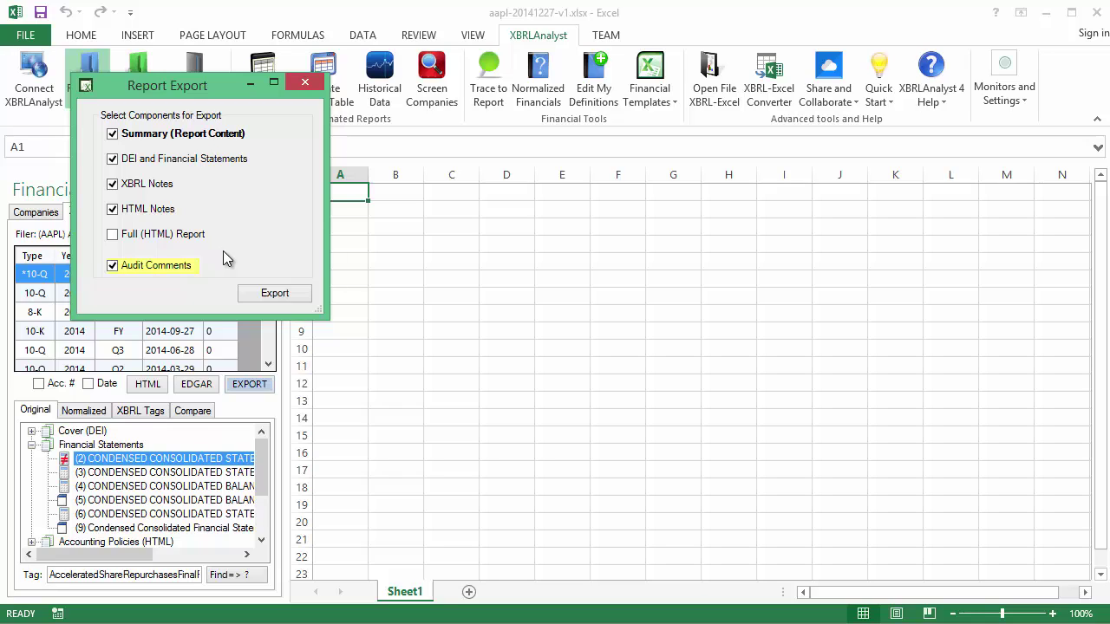
pyautogui.click(268, 292)
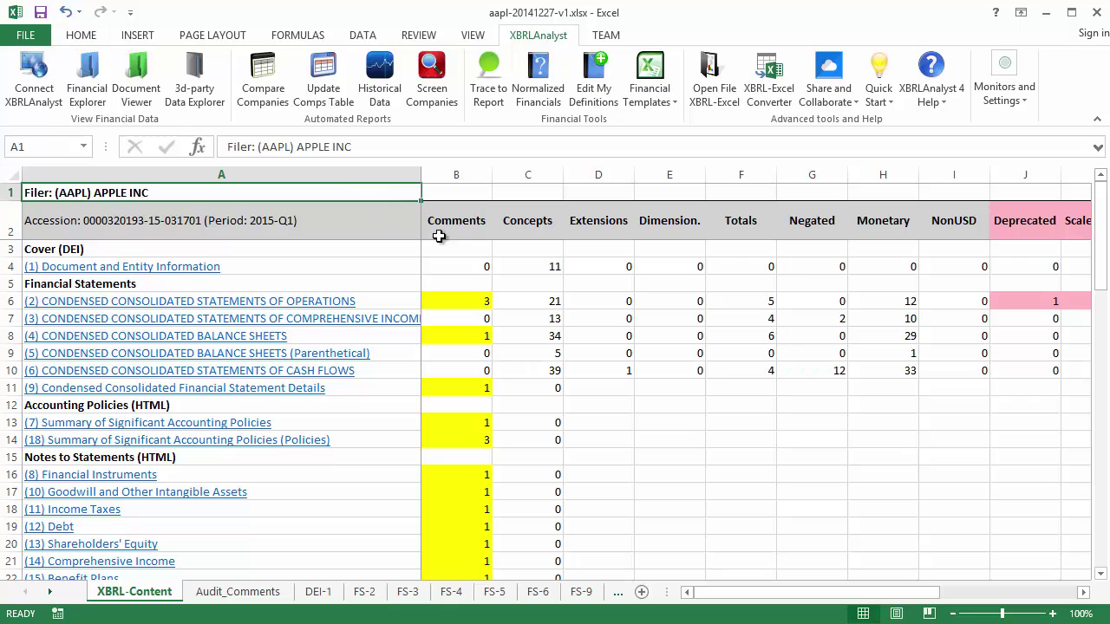
pyautogui.click(472, 235)
pyautogui.click(512, 236)
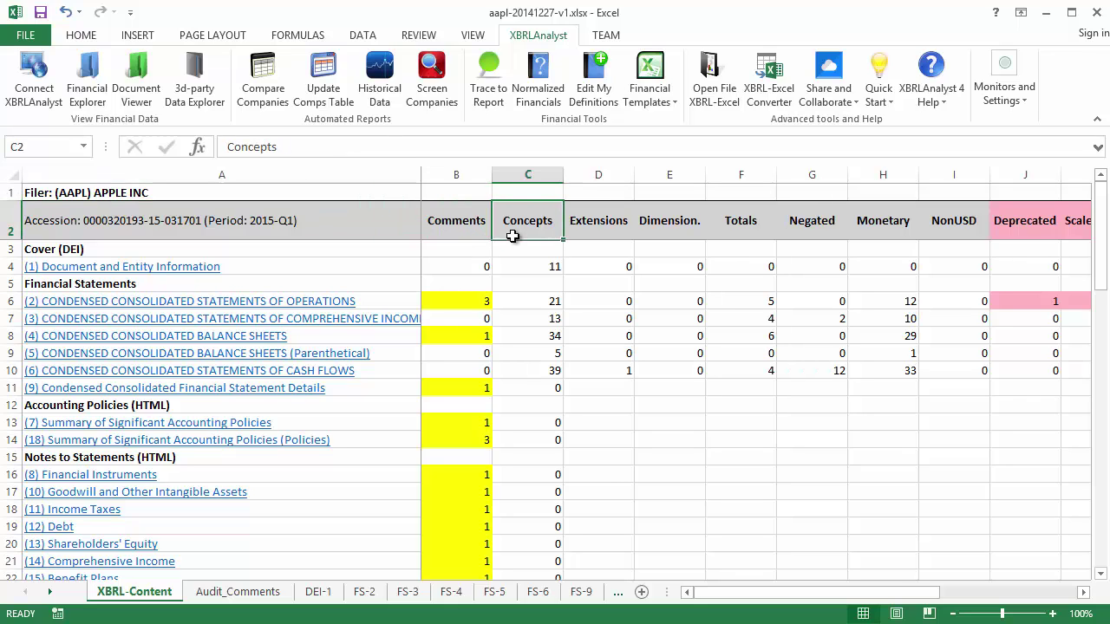
pyautogui.click(595, 241)
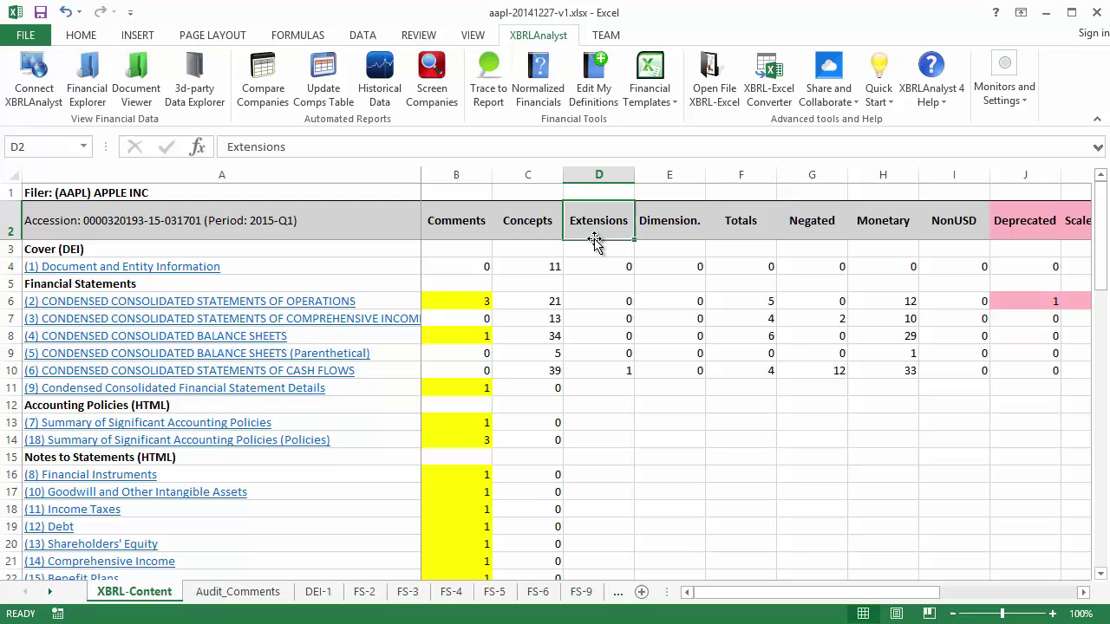
pyautogui.click(662, 241)
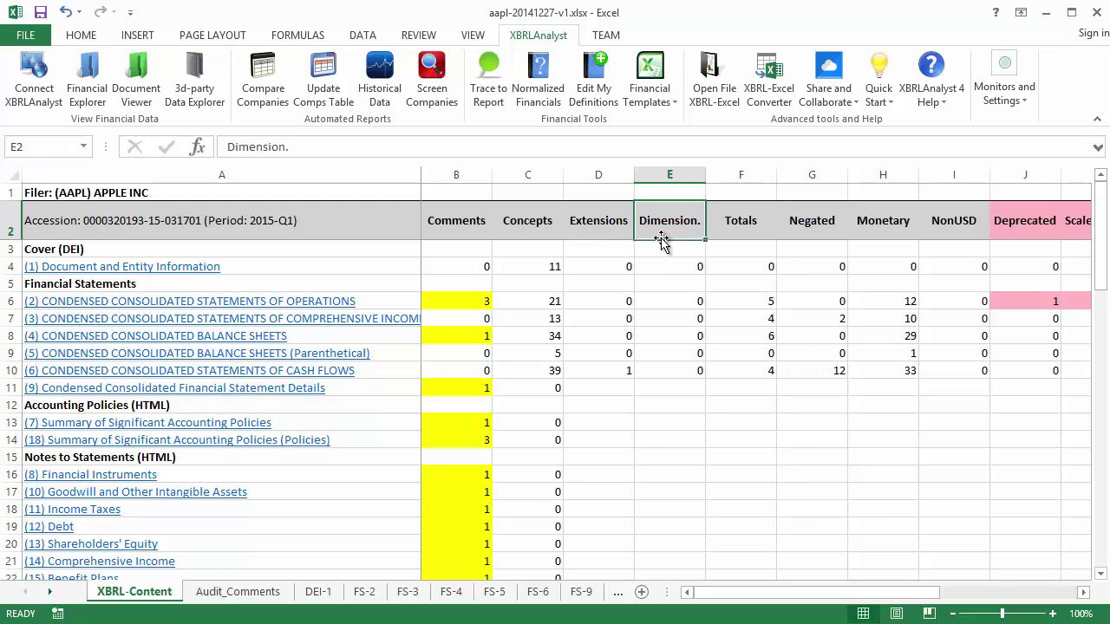
pyautogui.click(740, 237)
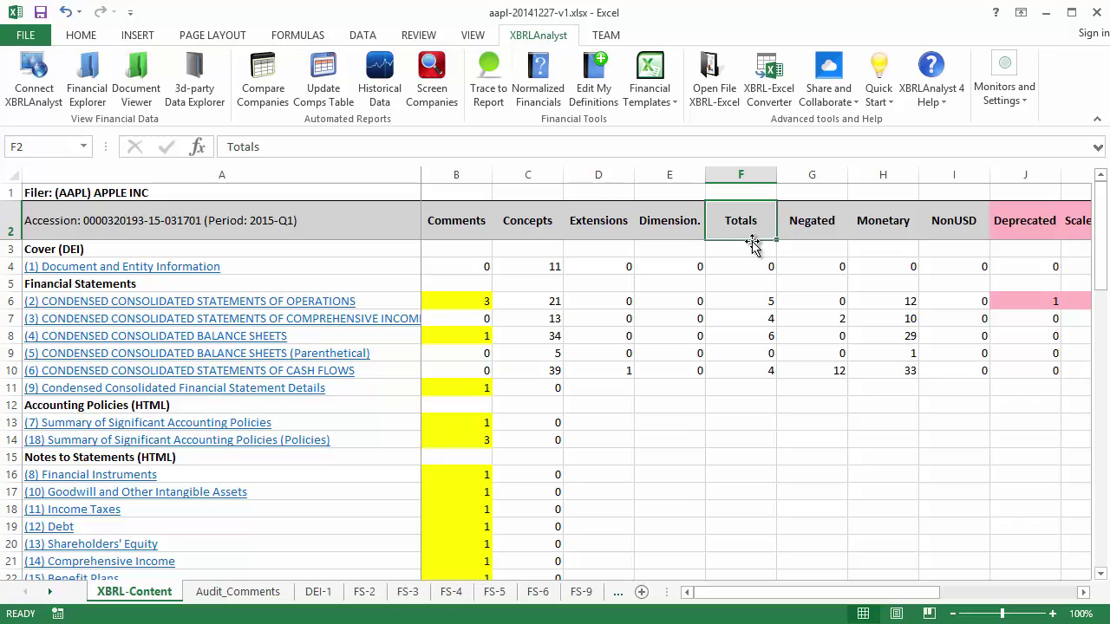
pyautogui.click(783, 242)
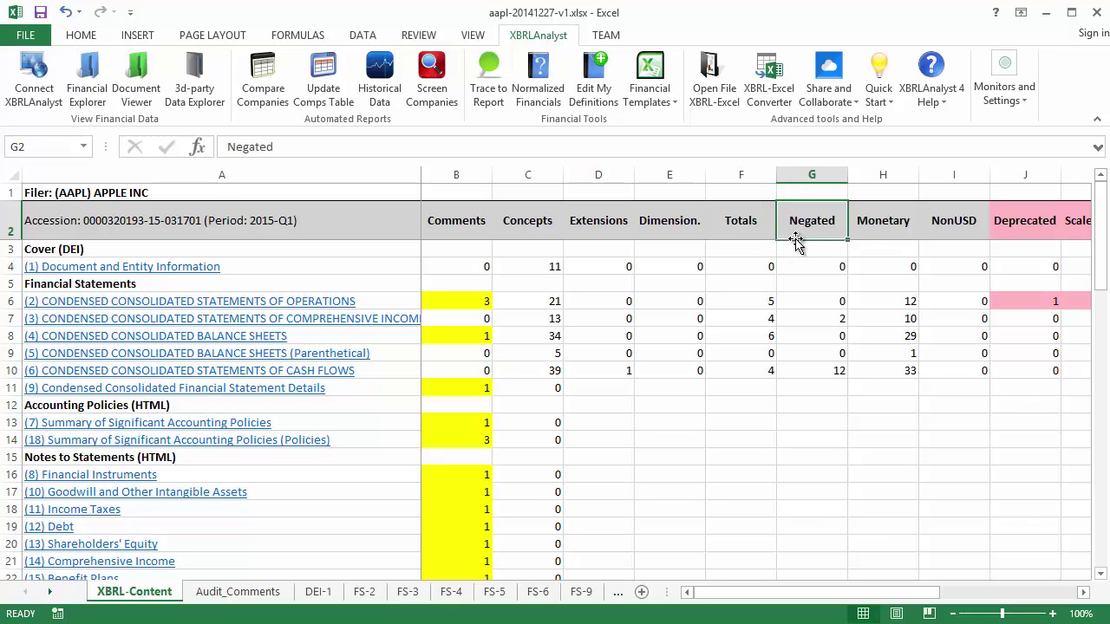
pyautogui.click(875, 235)
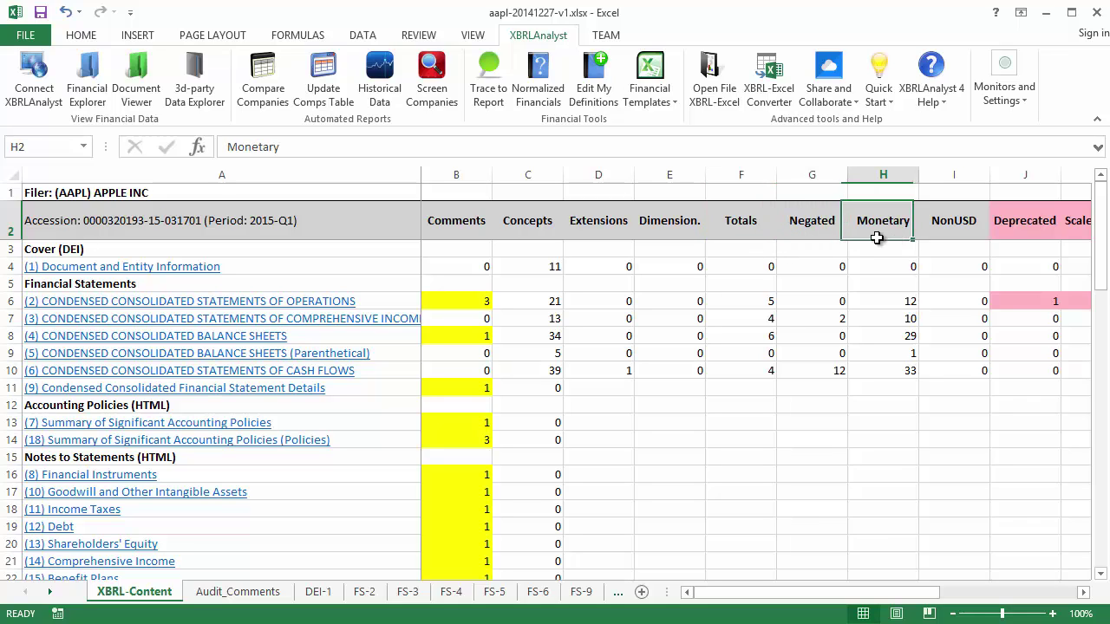
pyautogui.click(960, 236)
pyautogui.moveTo(819, 592); pyautogui.dragTo(958, 604)
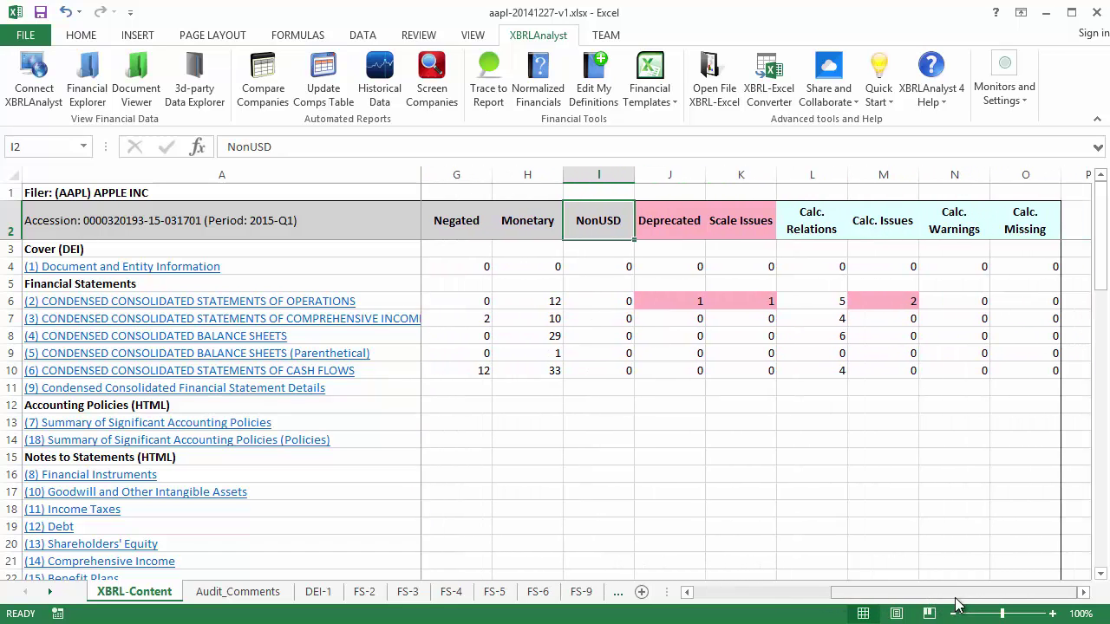
pyautogui.click(690, 237)
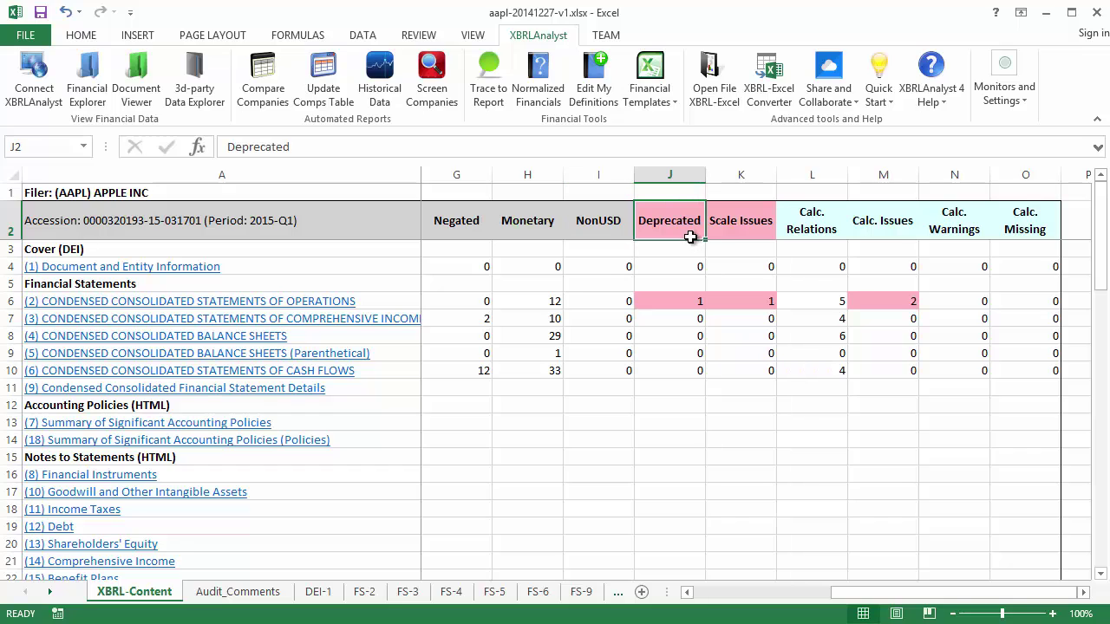
pyautogui.click(735, 237)
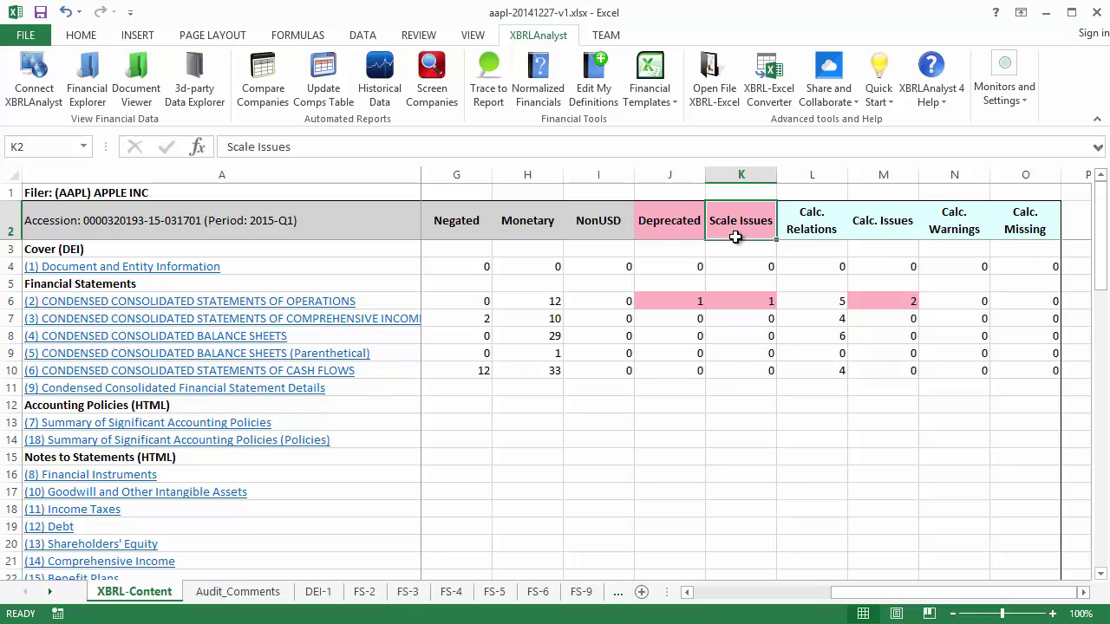
pyautogui.click(836, 220)
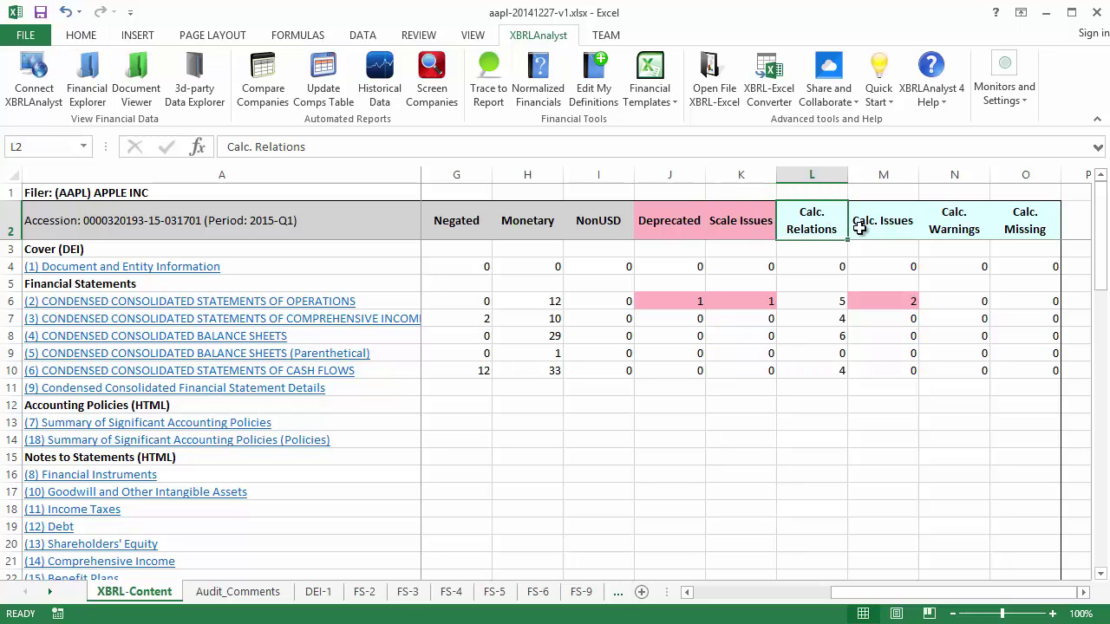
pyautogui.click(866, 225)
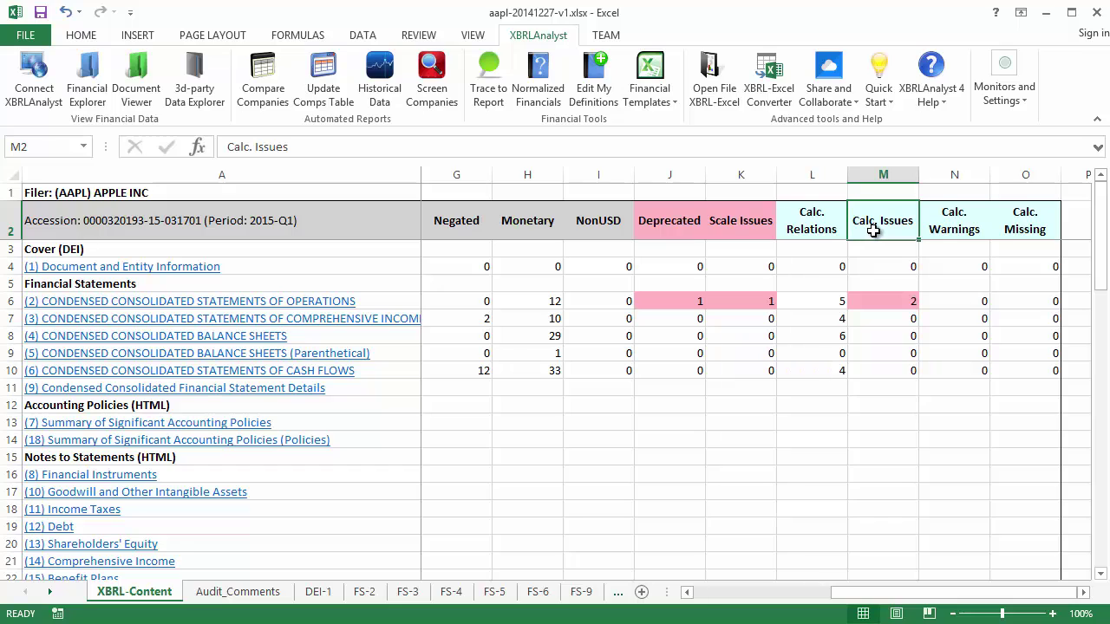
pyautogui.click(926, 215)
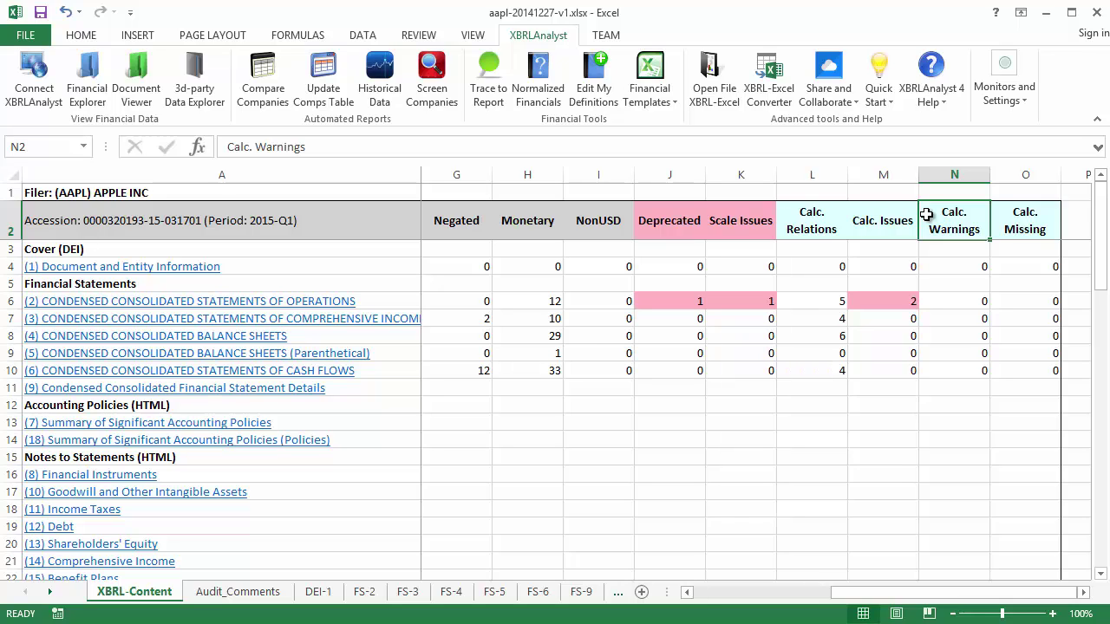
pyautogui.click(1004, 214)
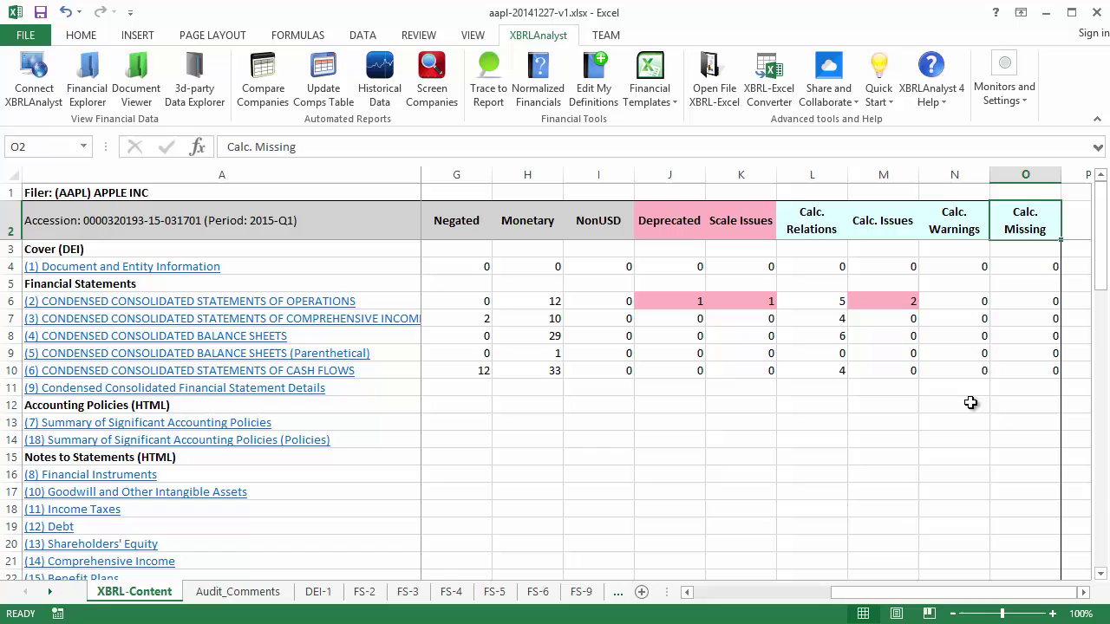
pyautogui.moveTo(907, 592); pyautogui.dragTo(744, 593)
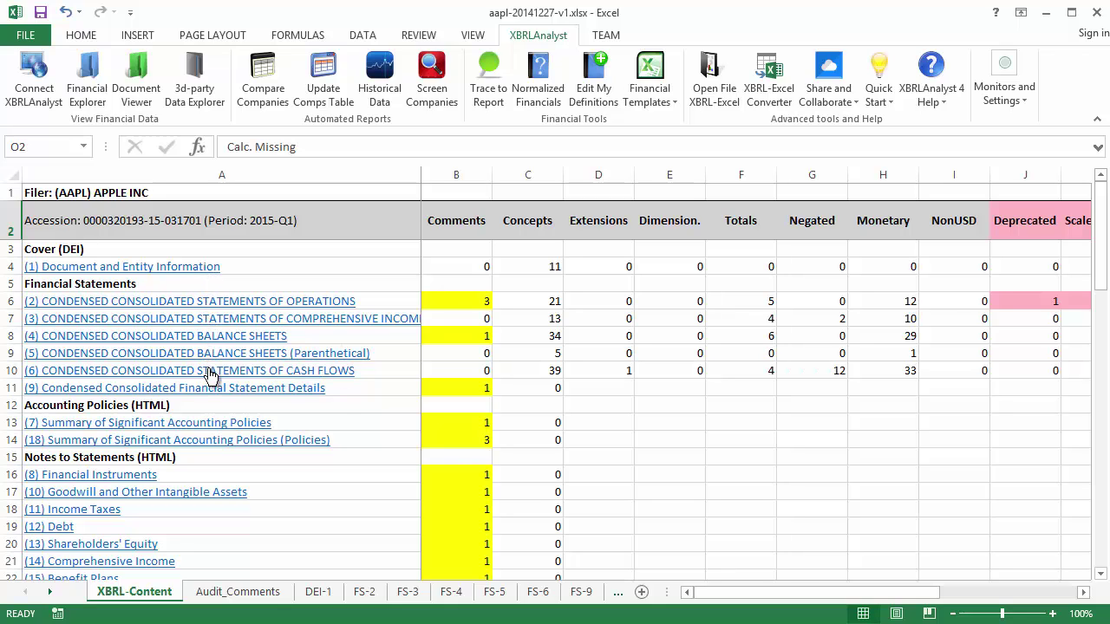
# Jump to sheet FS-2 via the (2) Condensed Consolidated Statements of Operations link.
pyautogui.click(206, 301)
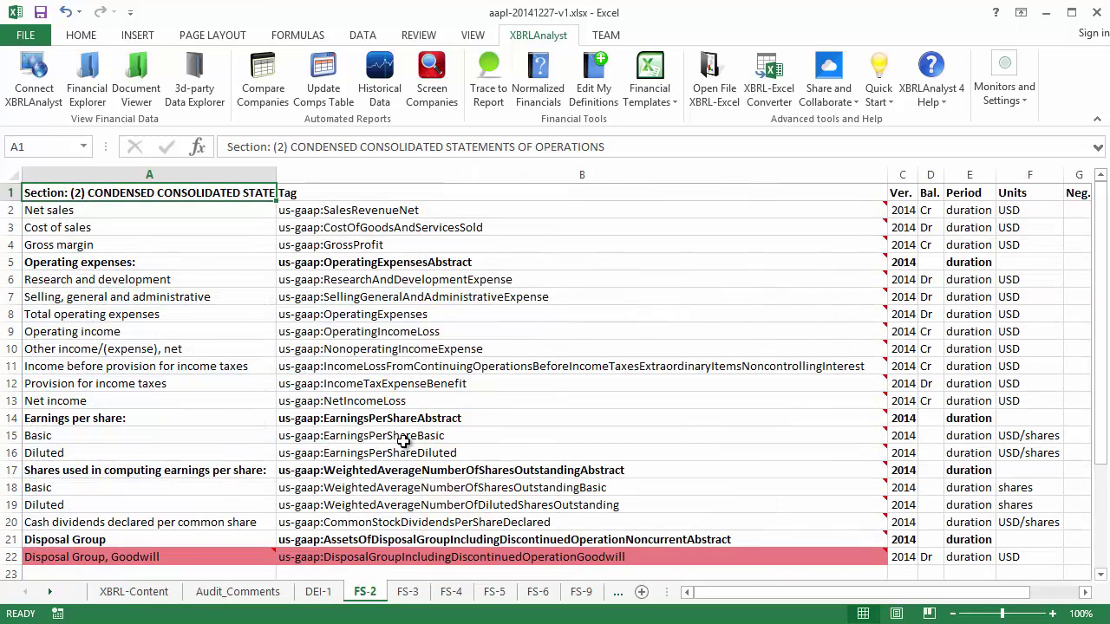
pyautogui.moveTo(704, 593); pyautogui.dragTo(724, 600)
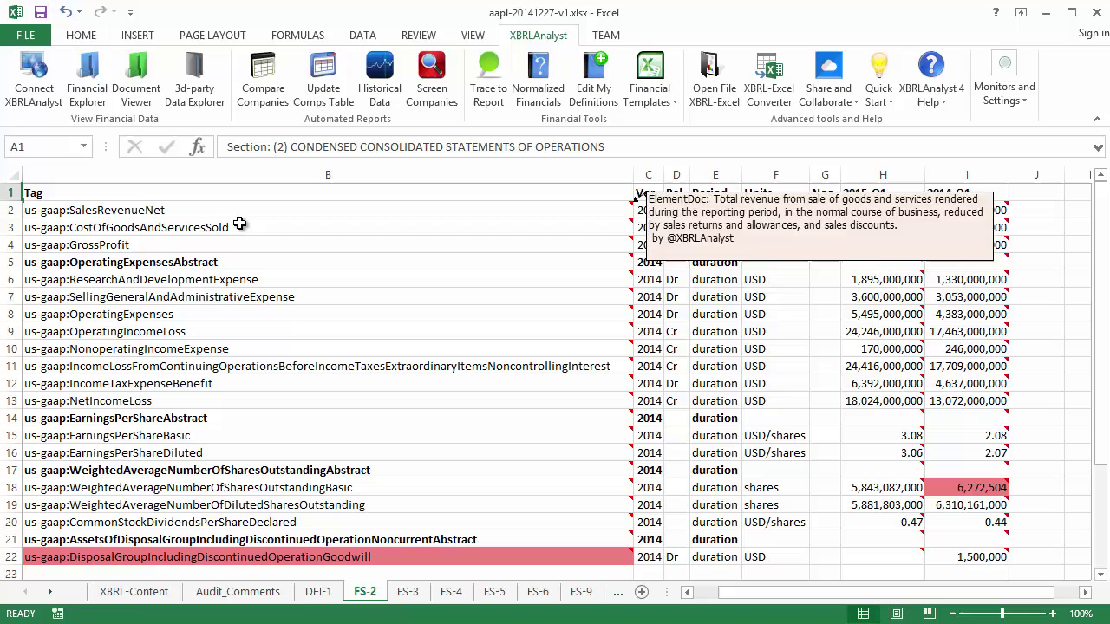
pyautogui.moveTo(725, 593); pyautogui.dragTo(698, 593)
pyautogui.moveTo(246, 558)
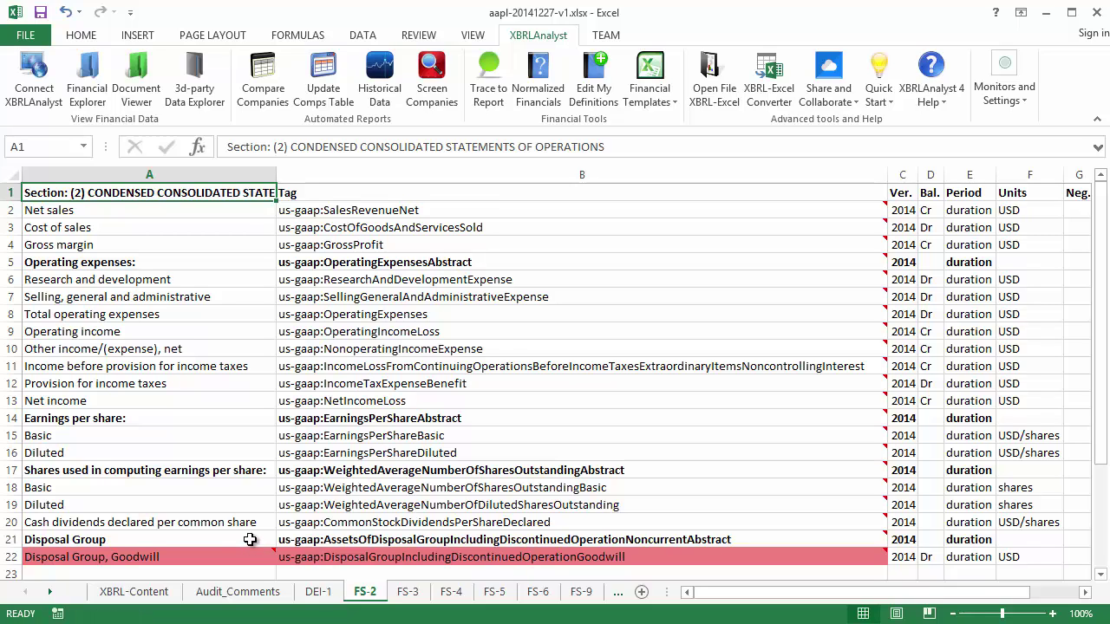
# On the Audit_Comments sheet, autofit the Comment column and widen the Section Name column.
pyautogui.click(239, 592)
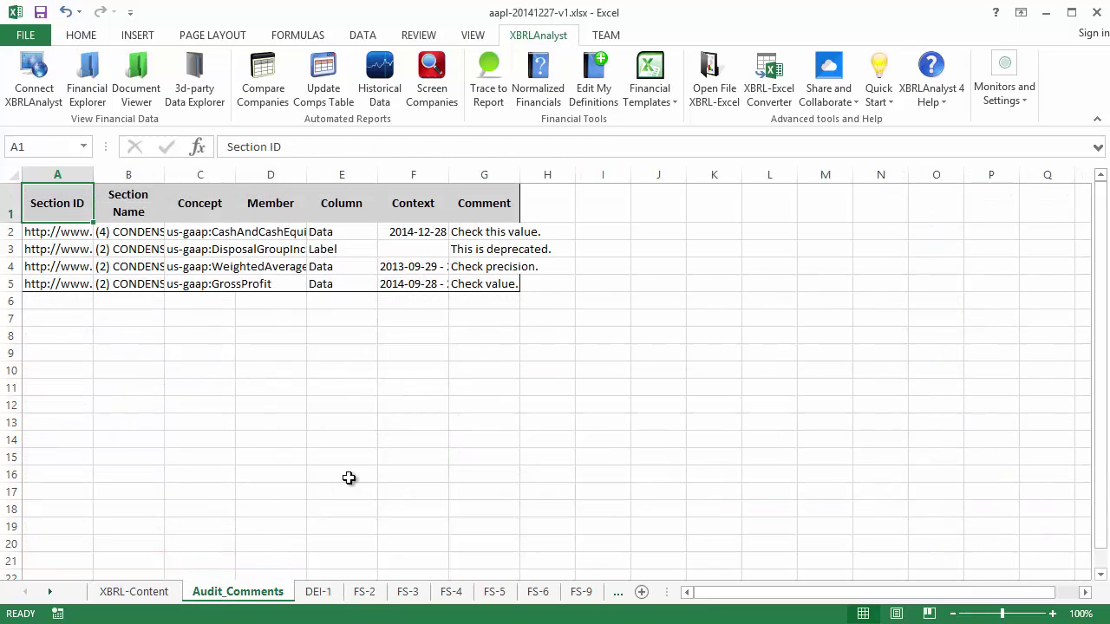
pyautogui.doubleClick(518, 177)
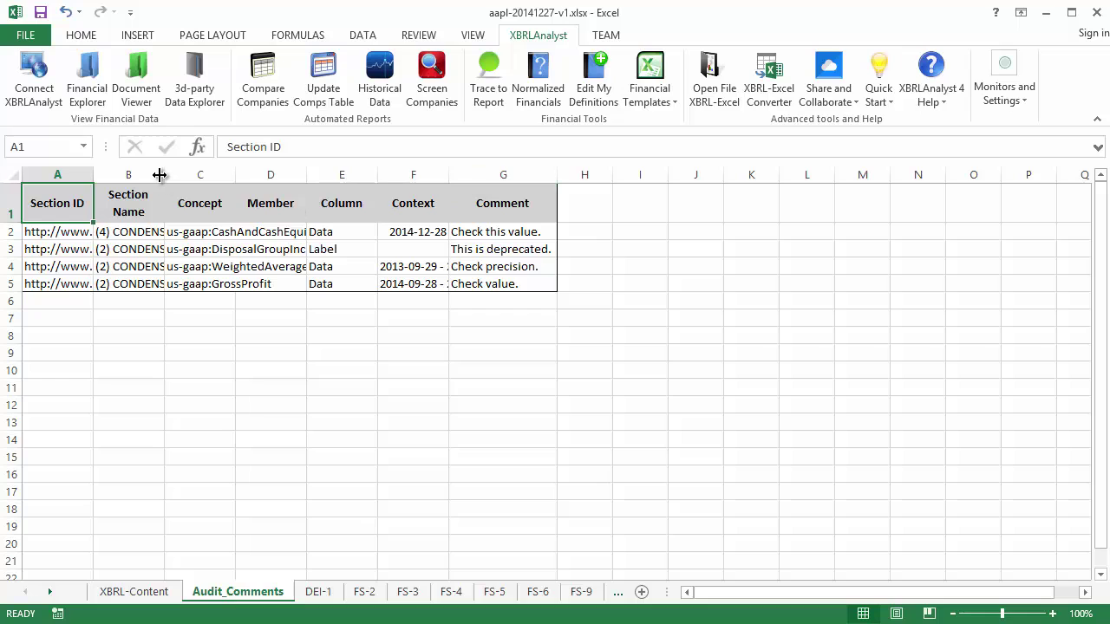
pyautogui.moveTo(168, 175); pyautogui.dragTo(229, 177)
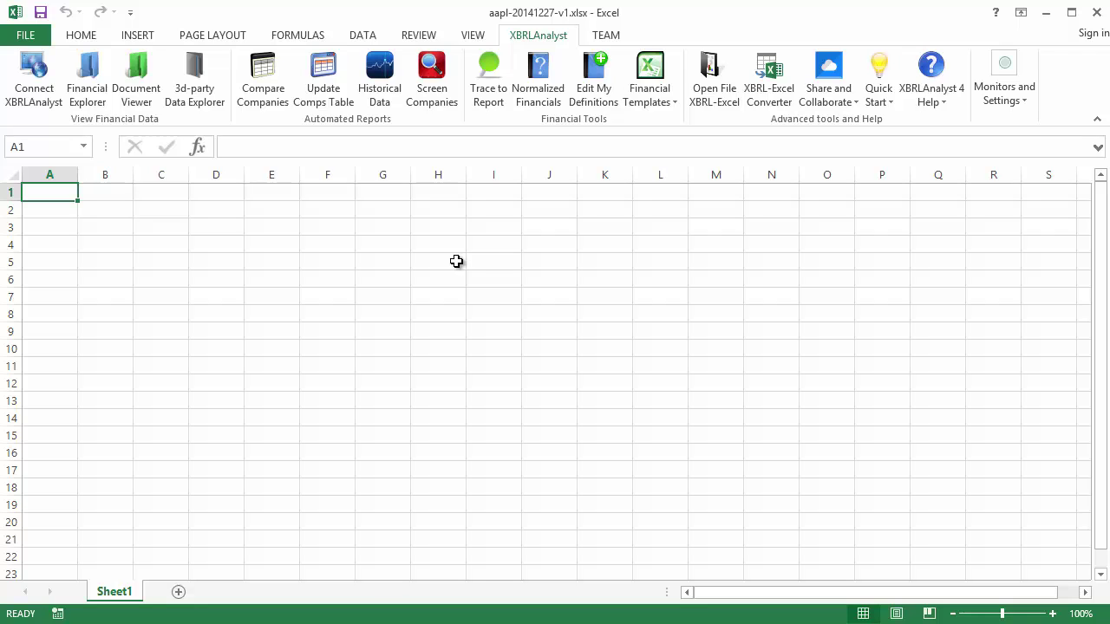
# In the XBRL-Excel Converter, pick the 2015-Q1 - Restored instance file as version 2.
pyautogui.click(767, 89)
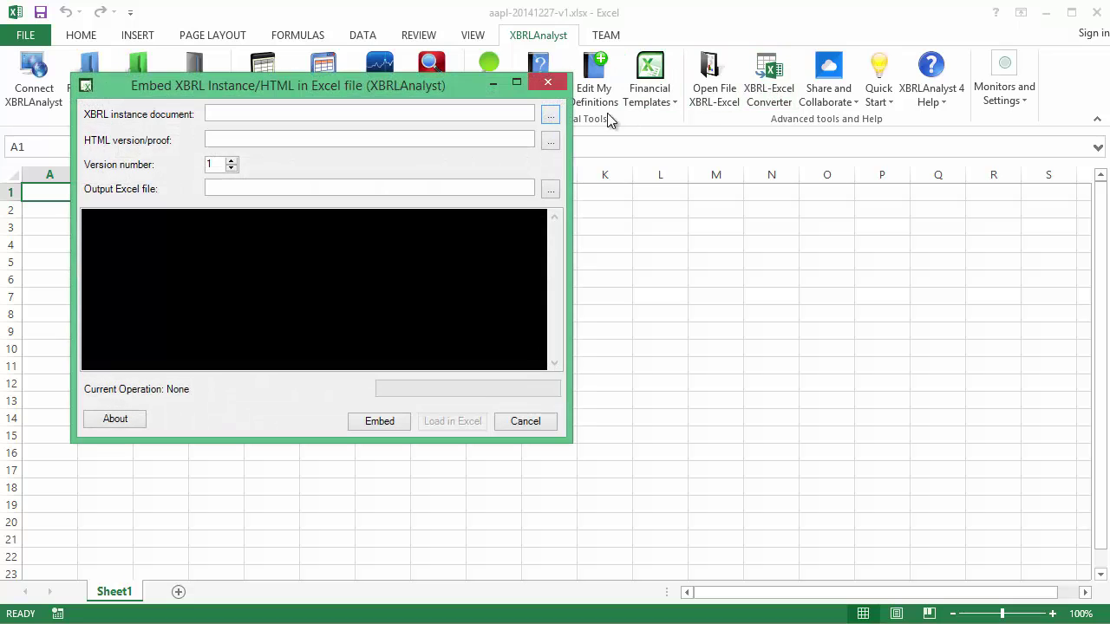
pyautogui.click(548, 115)
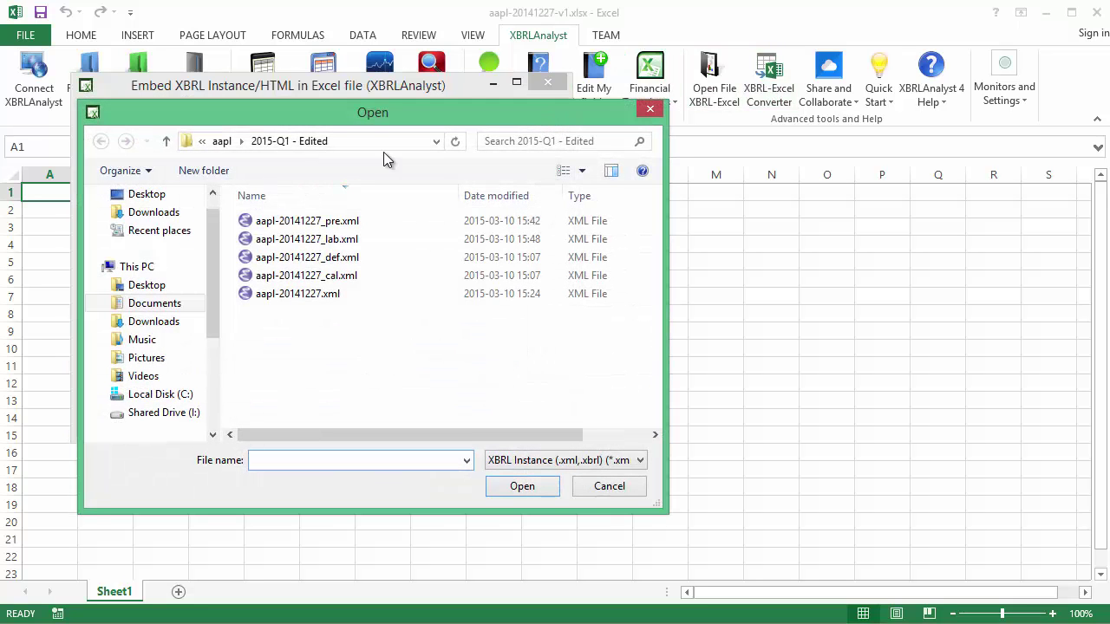
pyautogui.click(166, 141)
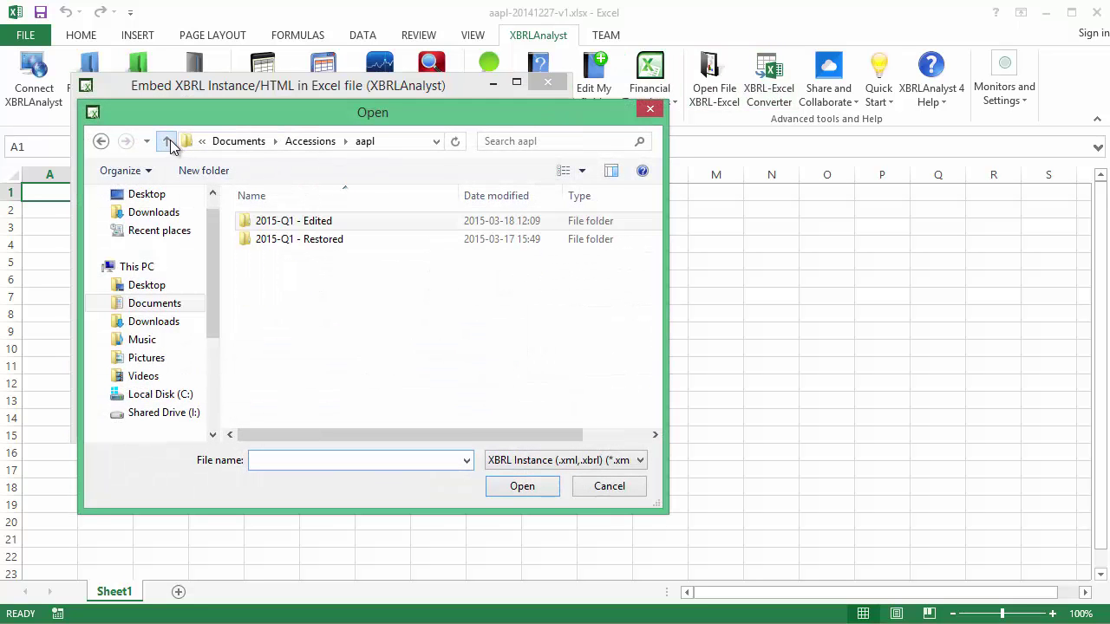
pyautogui.doubleClick(308, 241)
pyautogui.doubleClick(309, 218)
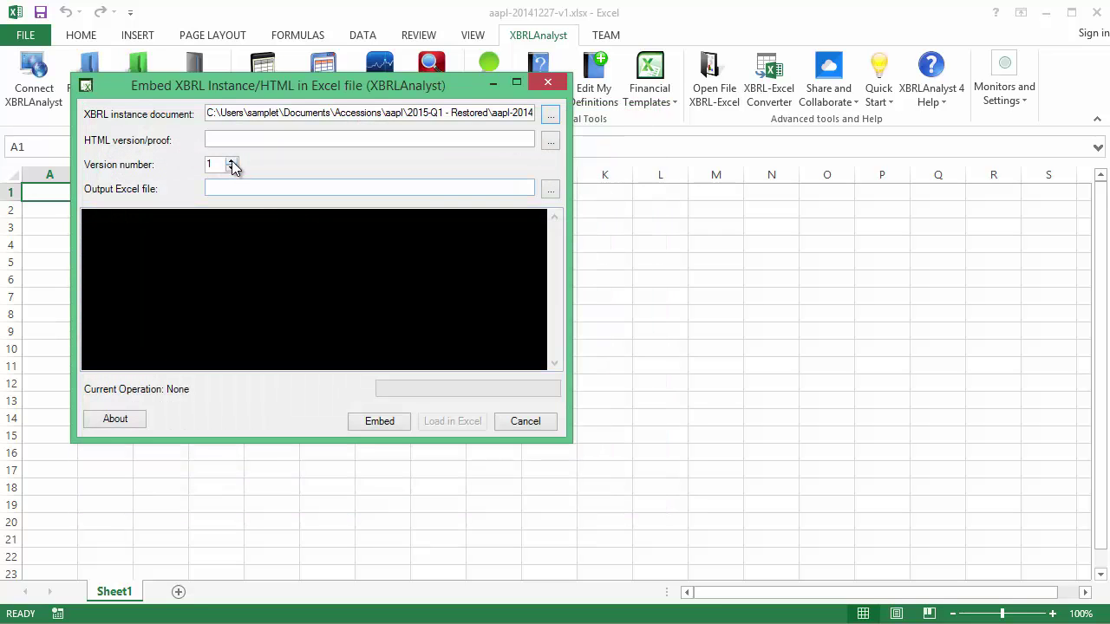
pyautogui.click(232, 161)
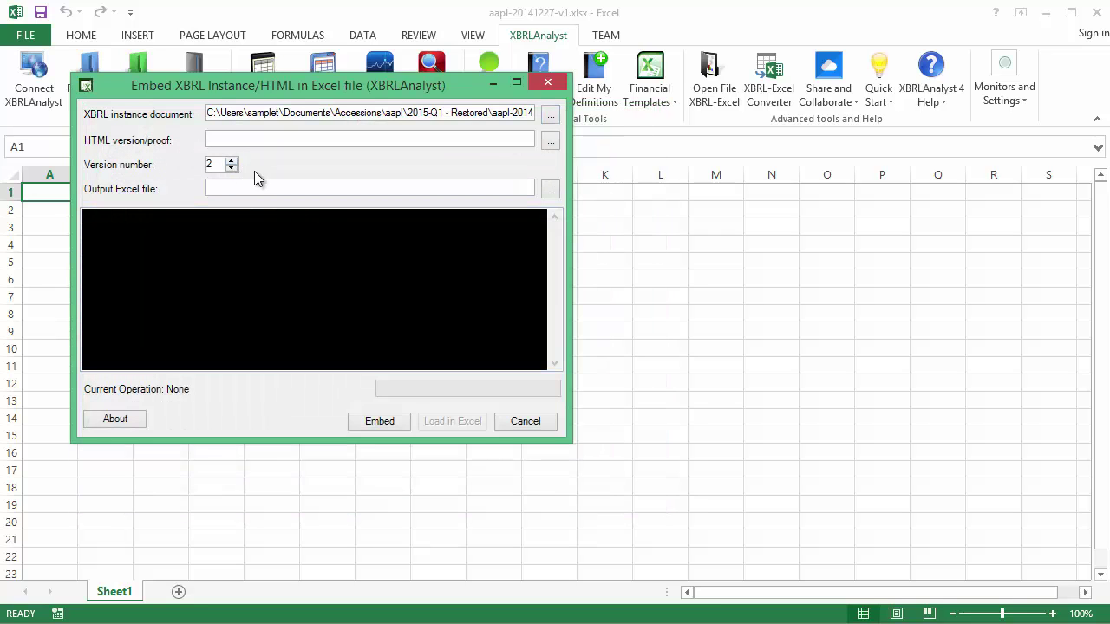
# Save the output as aapl-20141227-v2, embed the instance, and load it in Excel.
pyautogui.click(548, 192)
pyautogui.write('aap')
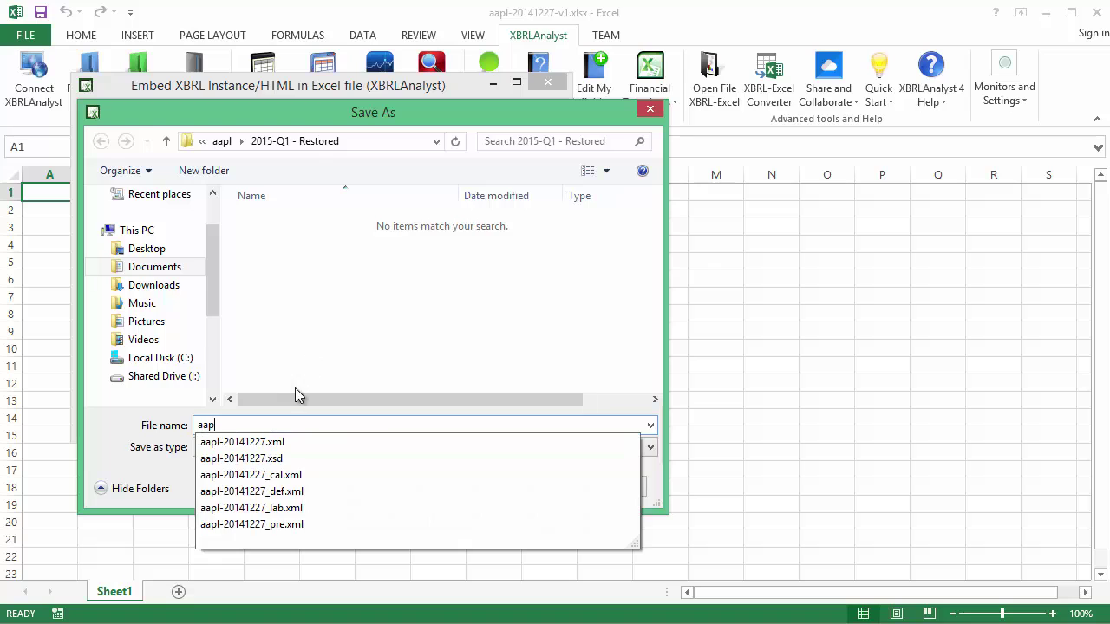
pyautogui.click(313, 442)
pyautogui.press('BackSpace')
pyautogui.press('BackSpace')
pyautogui.press('BackSpace')
pyautogui.press('BackSpace')
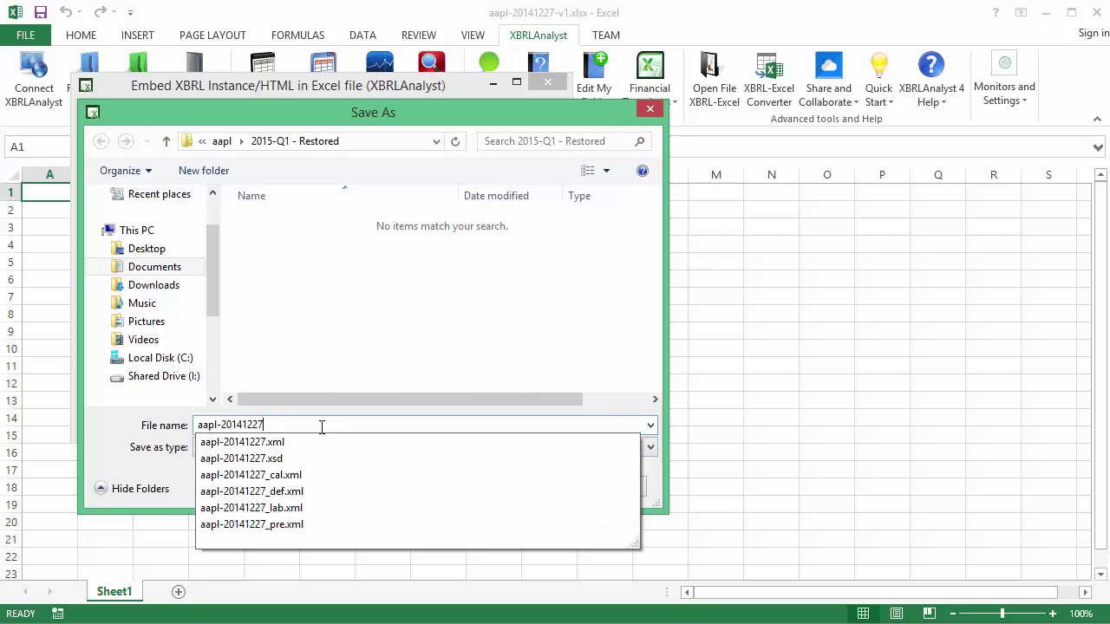
pyautogui.write('-v2')
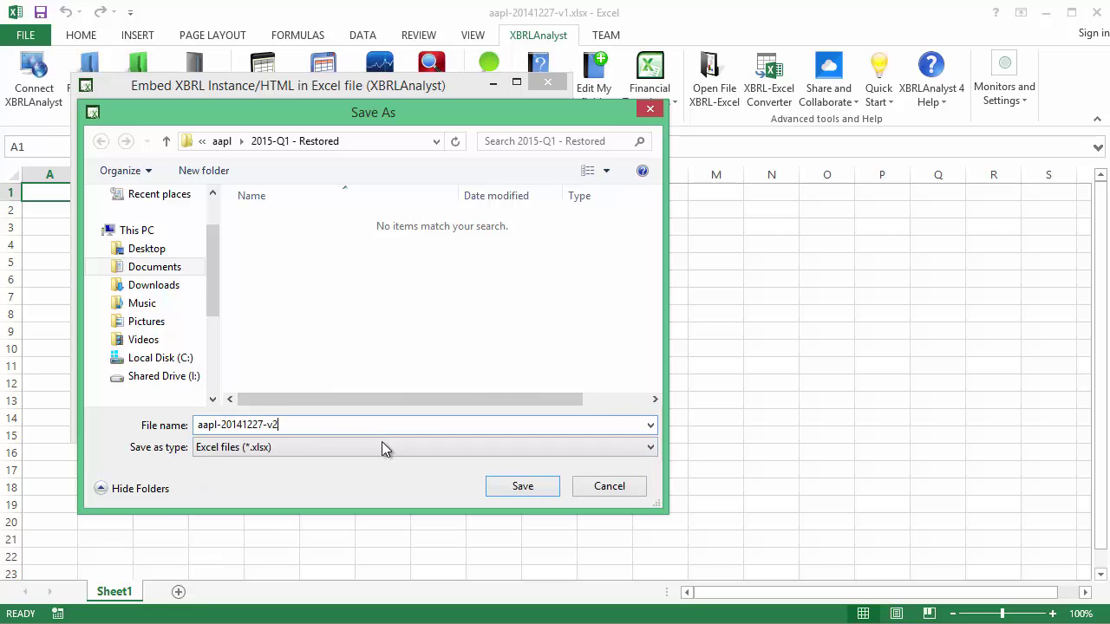
pyautogui.click(520, 486)
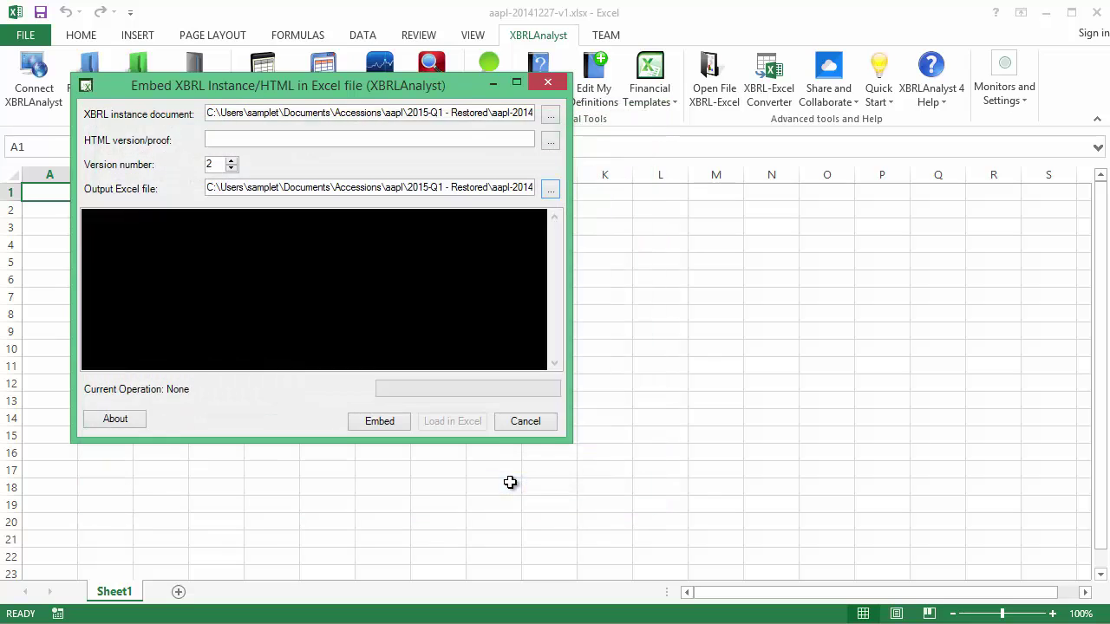
pyautogui.click(381, 424)
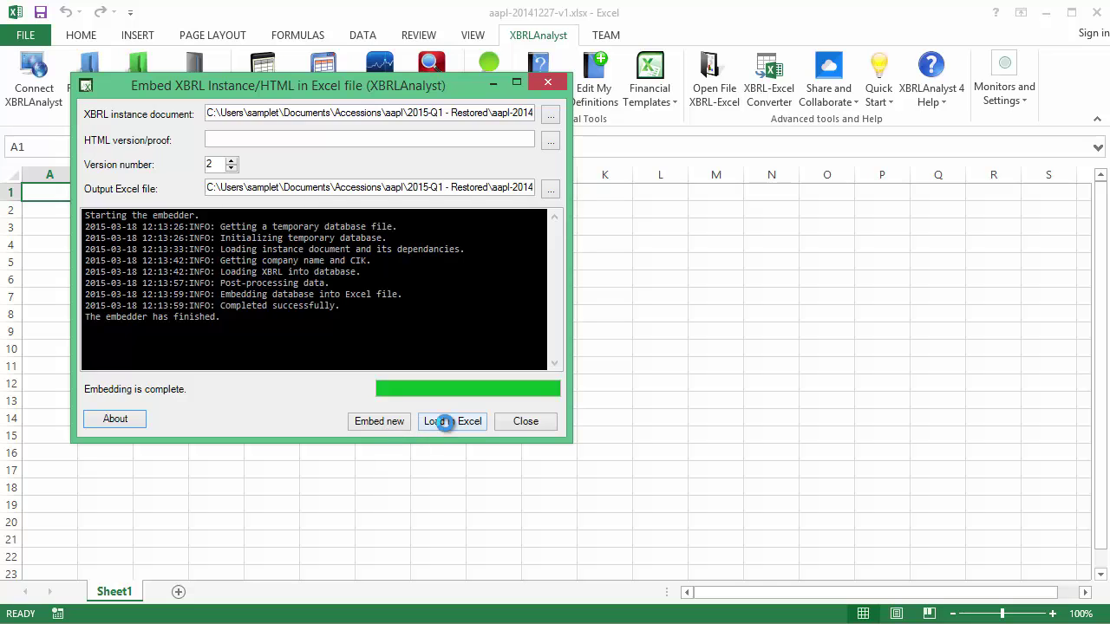
pyautogui.click(444, 422)
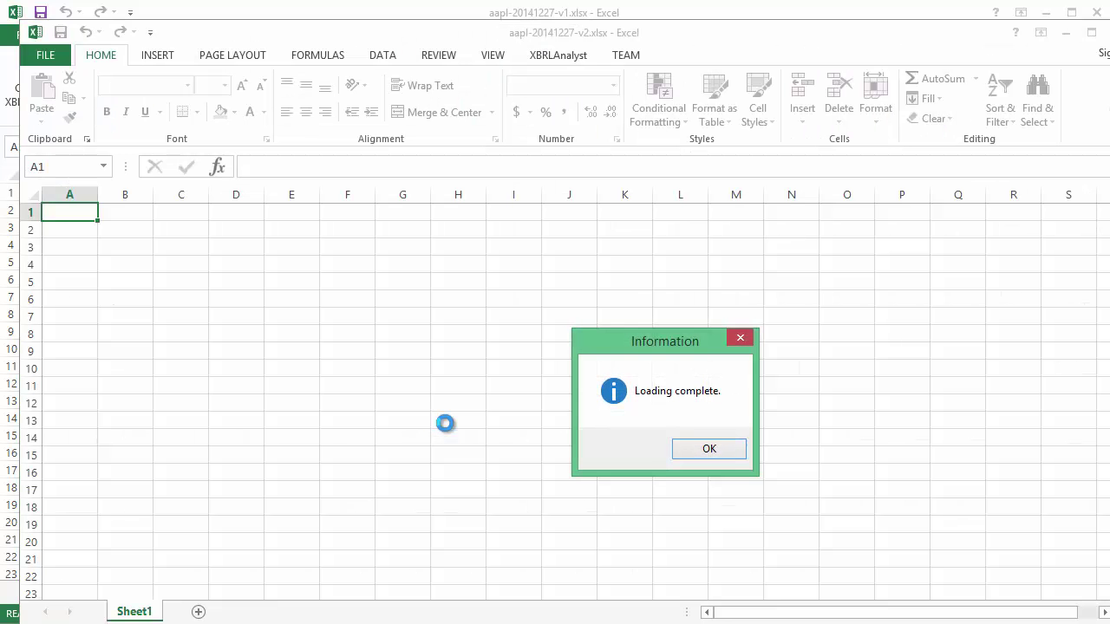
# Maximize the v2 workbook and list Apple's (aapl) XBRL filings with accession numbers in Financial Explorer.
pyautogui.click(708, 446)
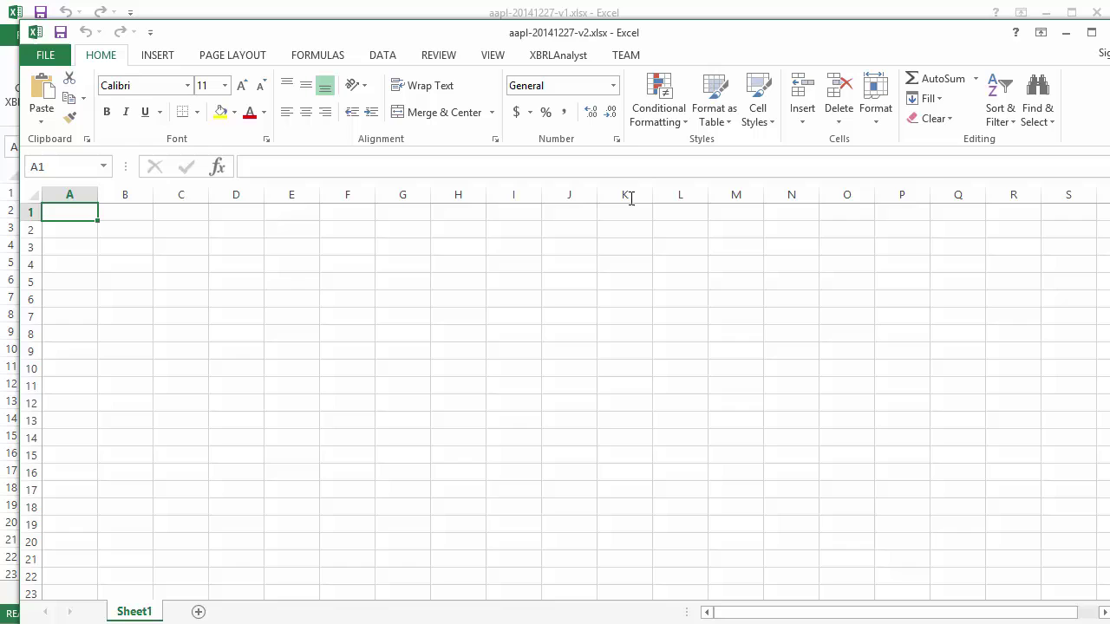
pyautogui.doubleClick(577, 33)
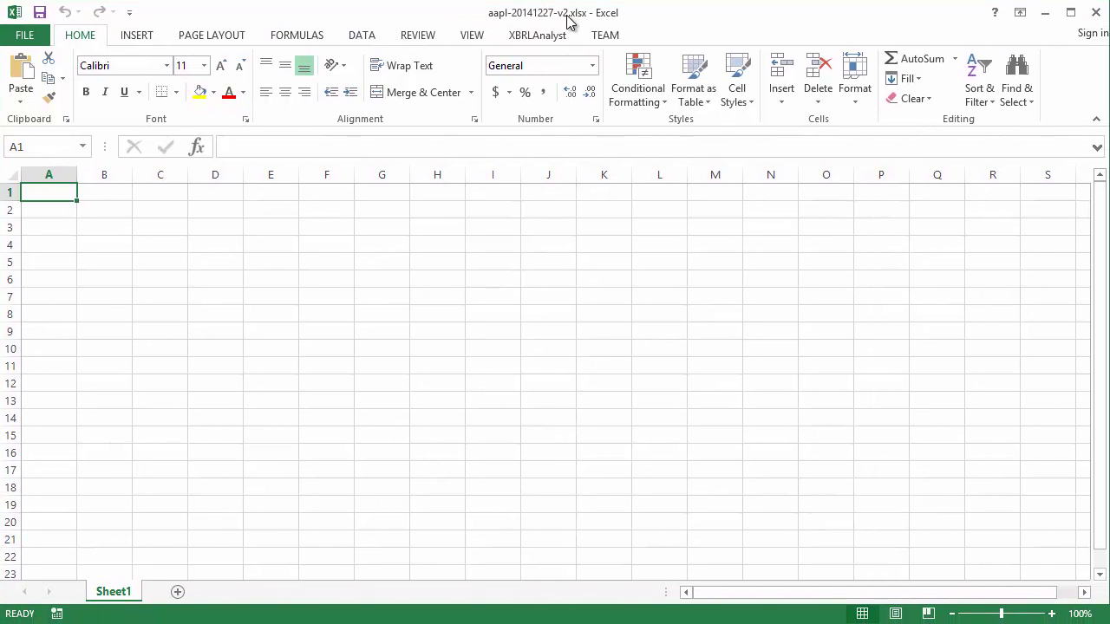
pyautogui.click(546, 36)
pyautogui.click(104, 108)
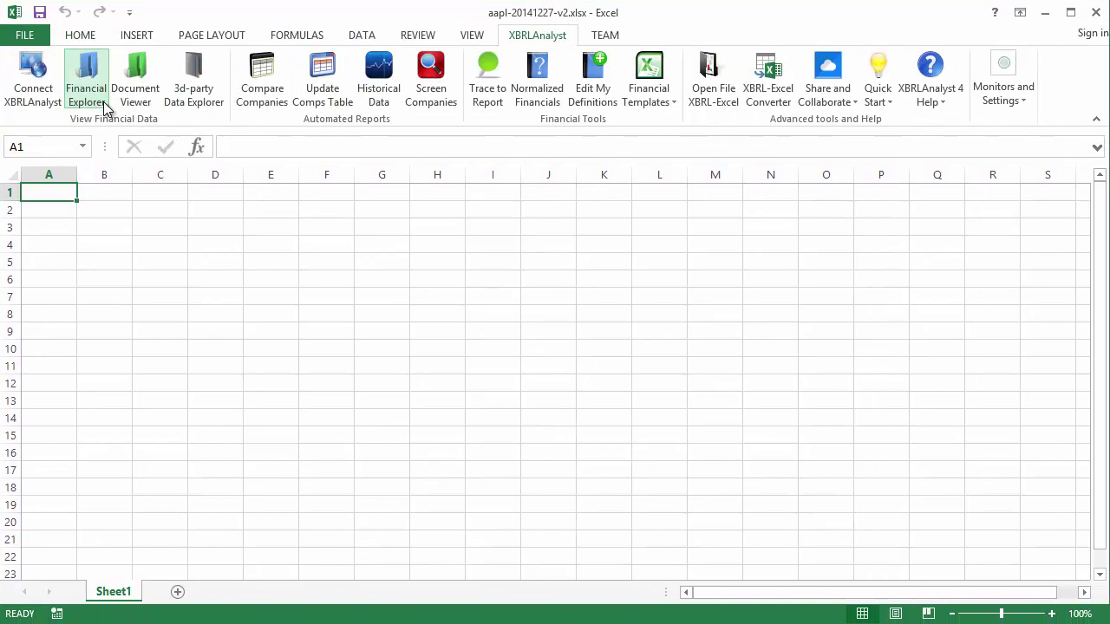
pyautogui.write('aapl')
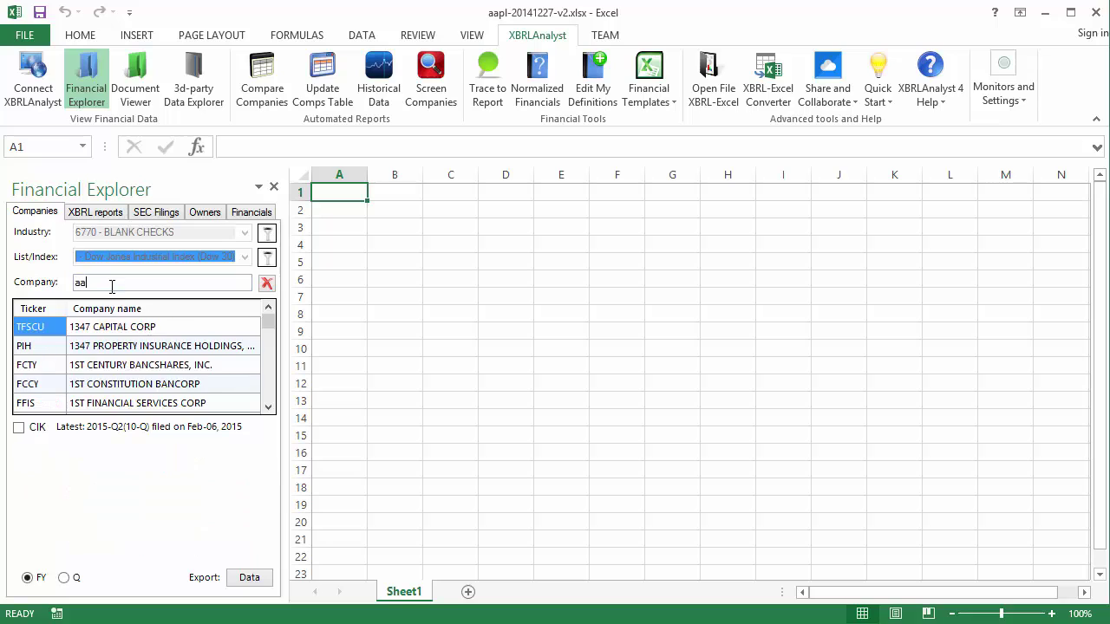
pyautogui.click(87, 213)
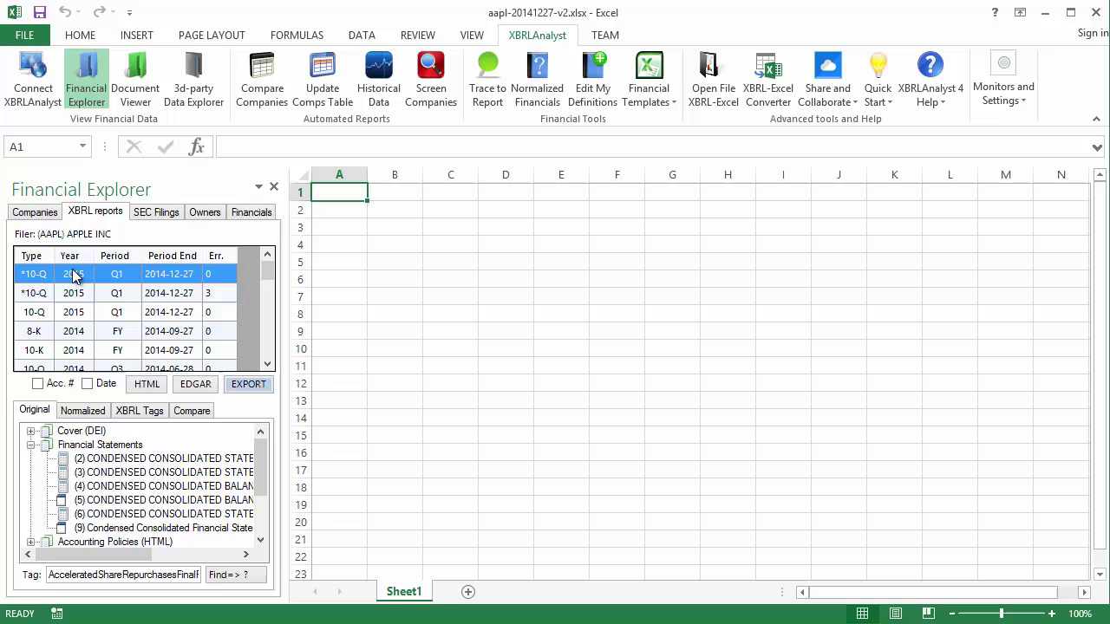
pyautogui.click(39, 383)
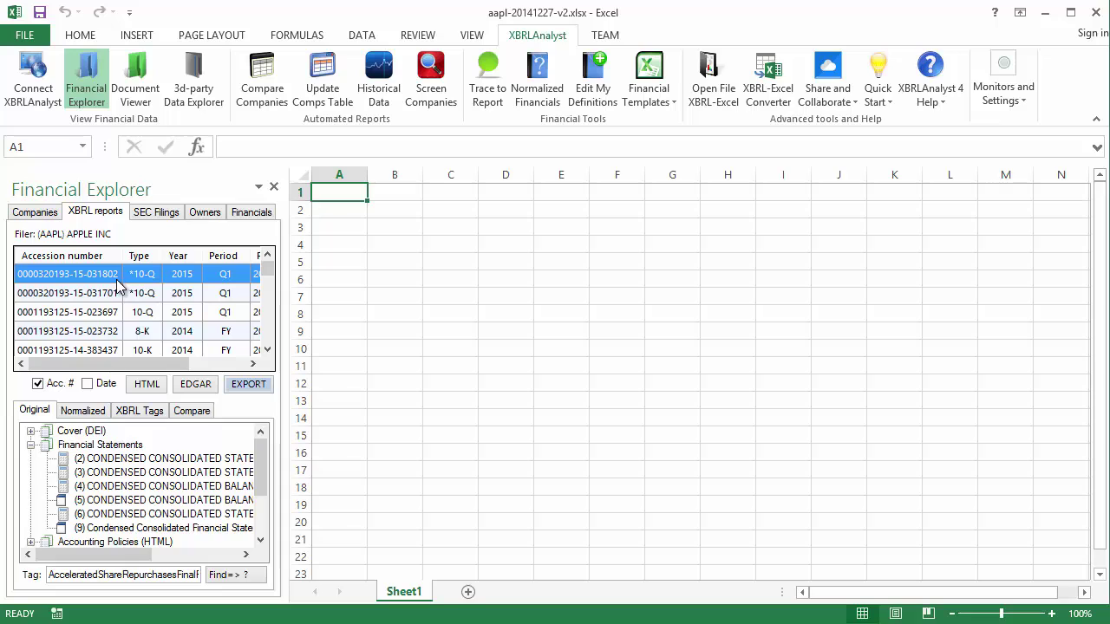
# Compare the newer 2015-Q1 10-Q against the earlier draft set as reference.
pyautogui.click(193, 411)
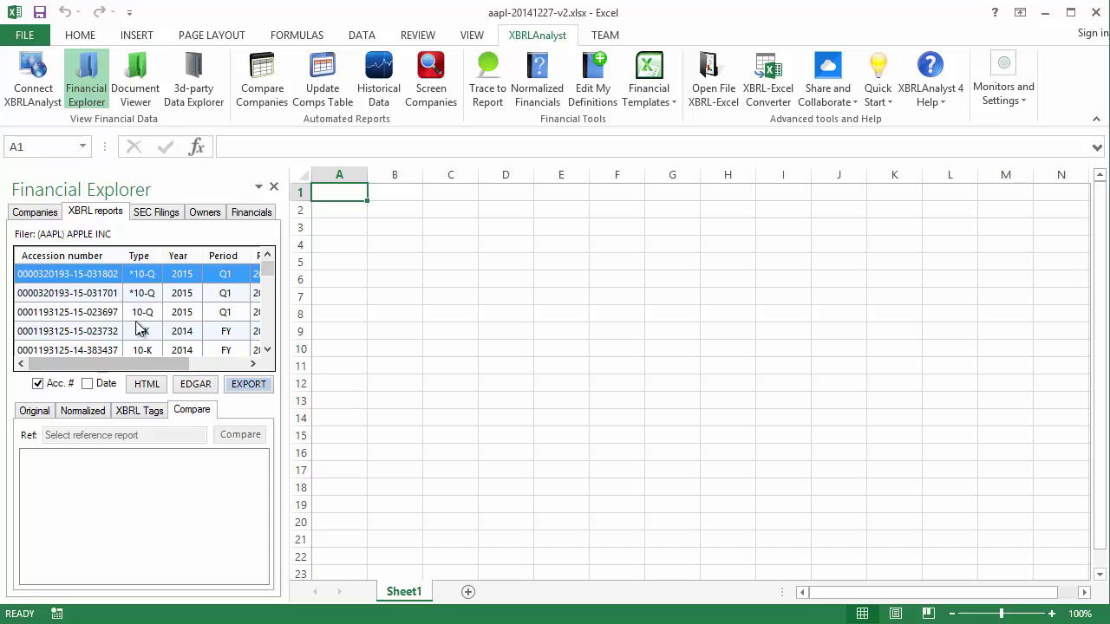
pyautogui.click(122, 297)
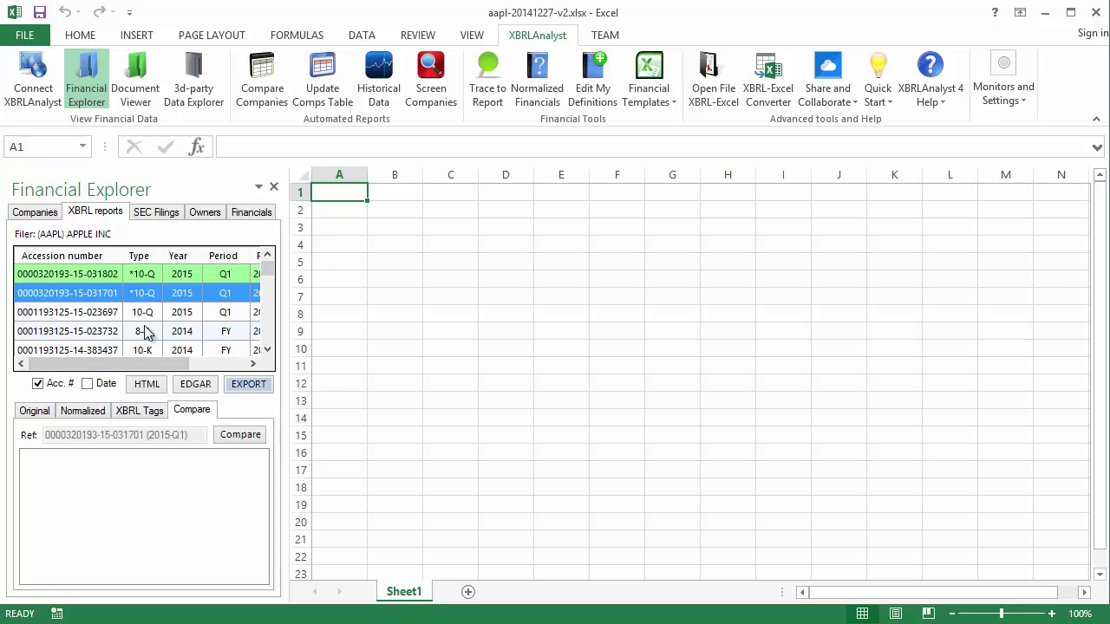
pyautogui.click(236, 437)
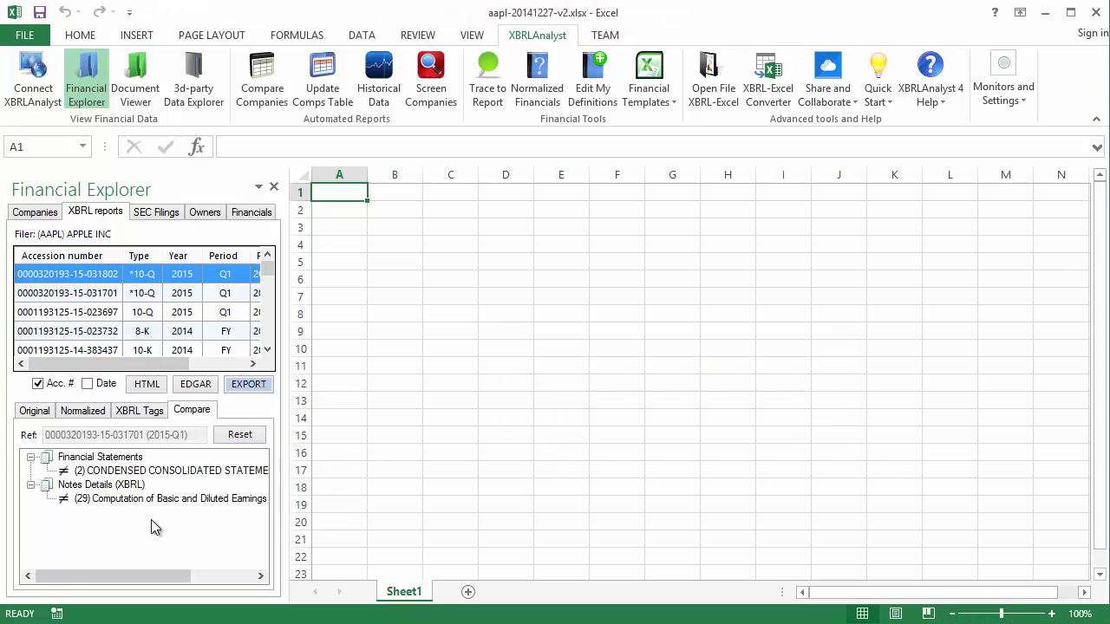
# Review the operations statement and EPS computation differences in the Document Viewer, then tick All rows.
pyautogui.doubleClick(174, 469)
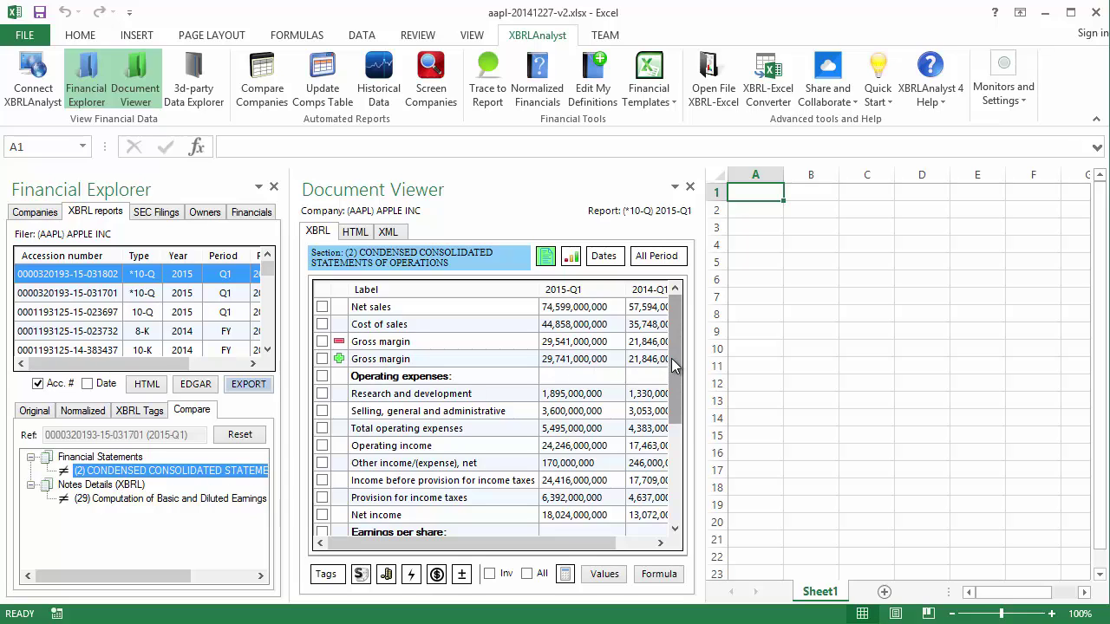
pyautogui.moveTo(671, 368); pyautogui.dragTo(671, 464)
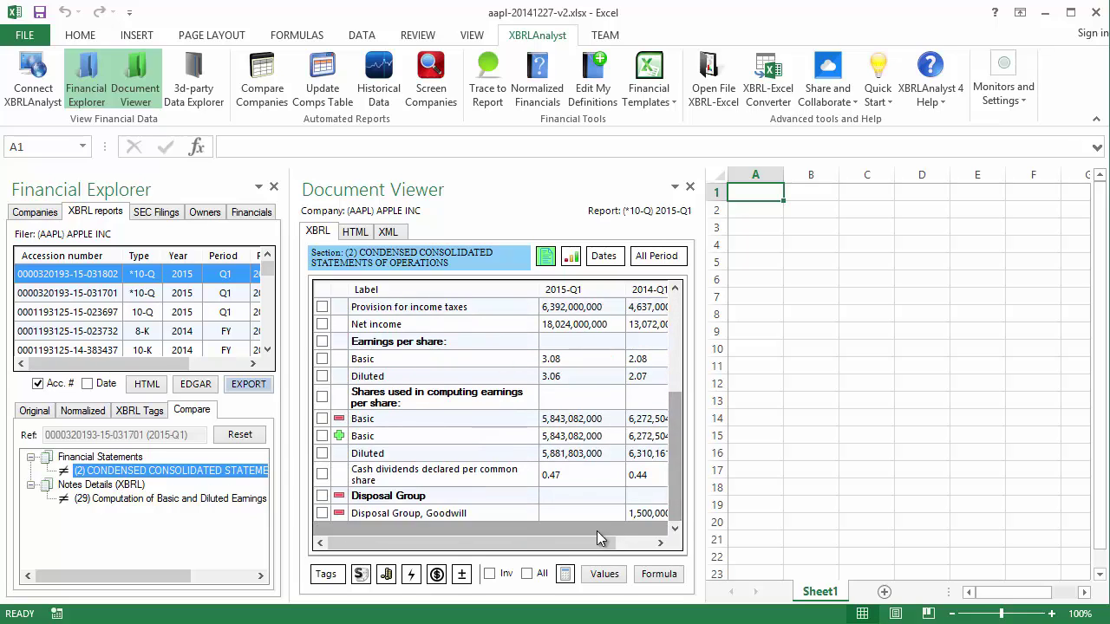
pyautogui.moveTo(589, 555)
pyautogui.mouseDown()
pyautogui.moveTo(634, 554)
pyautogui.moveTo(574, 555)
pyautogui.mouseUp()
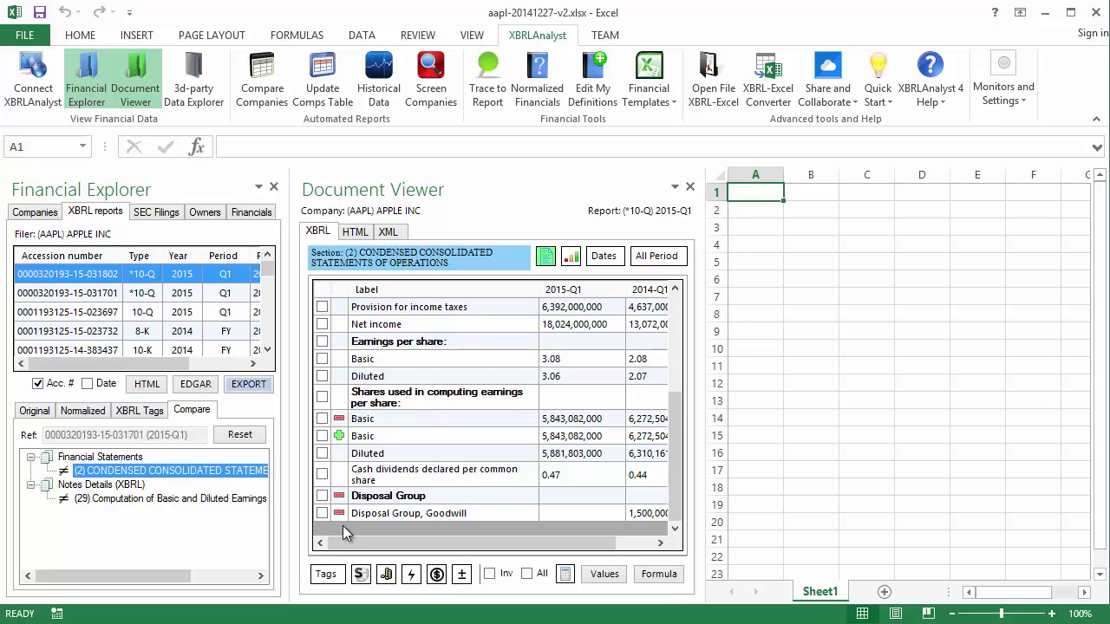
pyautogui.click(241, 501)
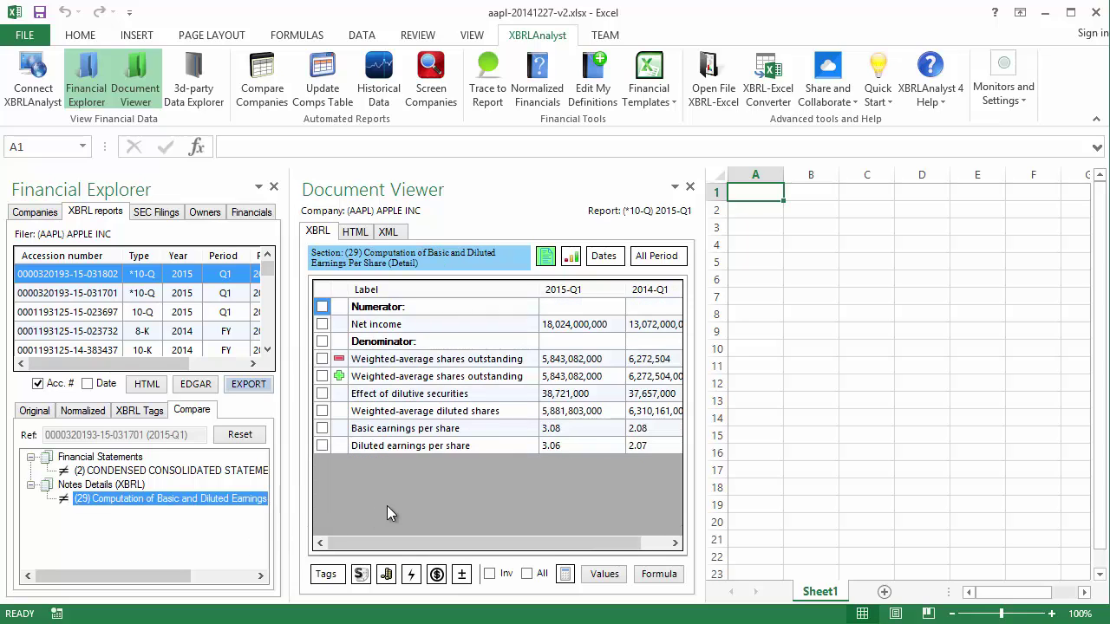
pyautogui.click(242, 474)
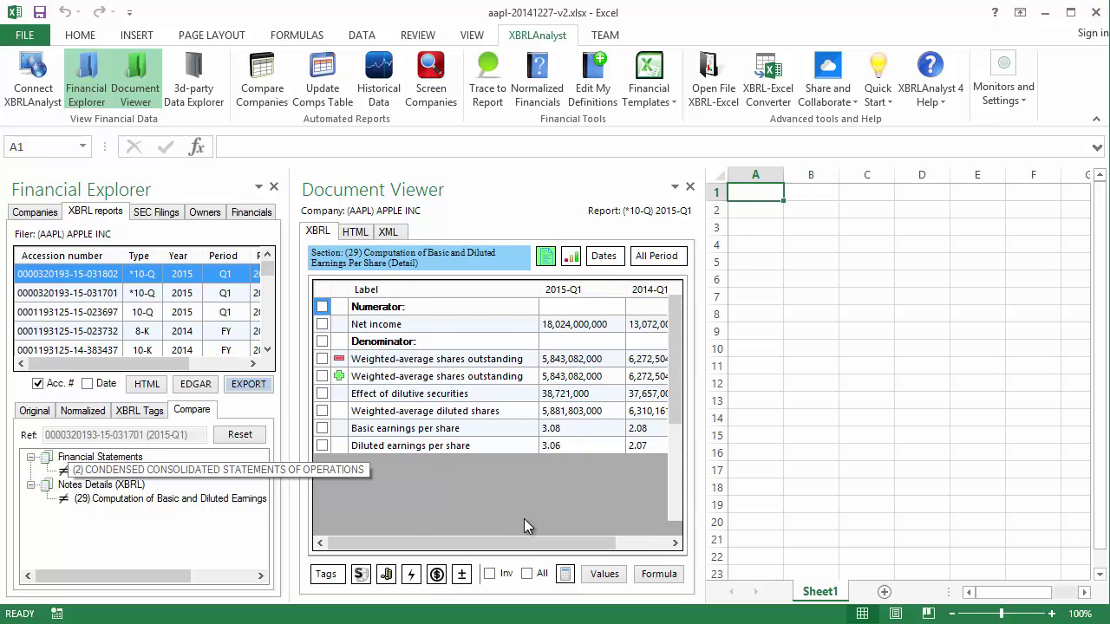
pyautogui.click(527, 574)
# Export the operations statement values with the Diff. column to Sheet1 and close the Document Viewer.
pyautogui.click(604, 575)
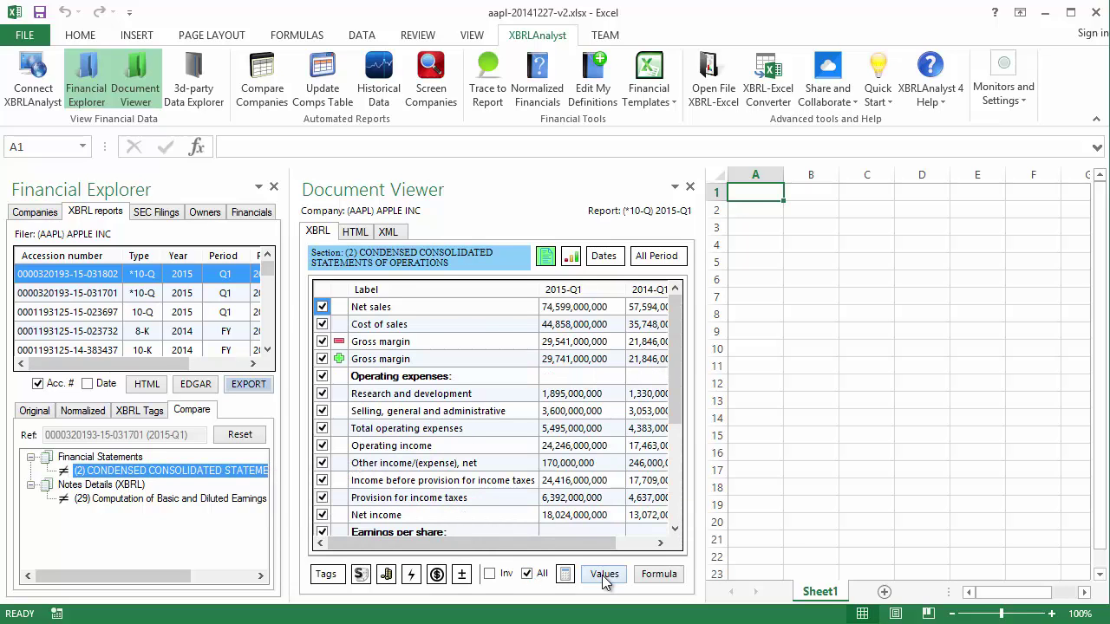
pyautogui.click(690, 187)
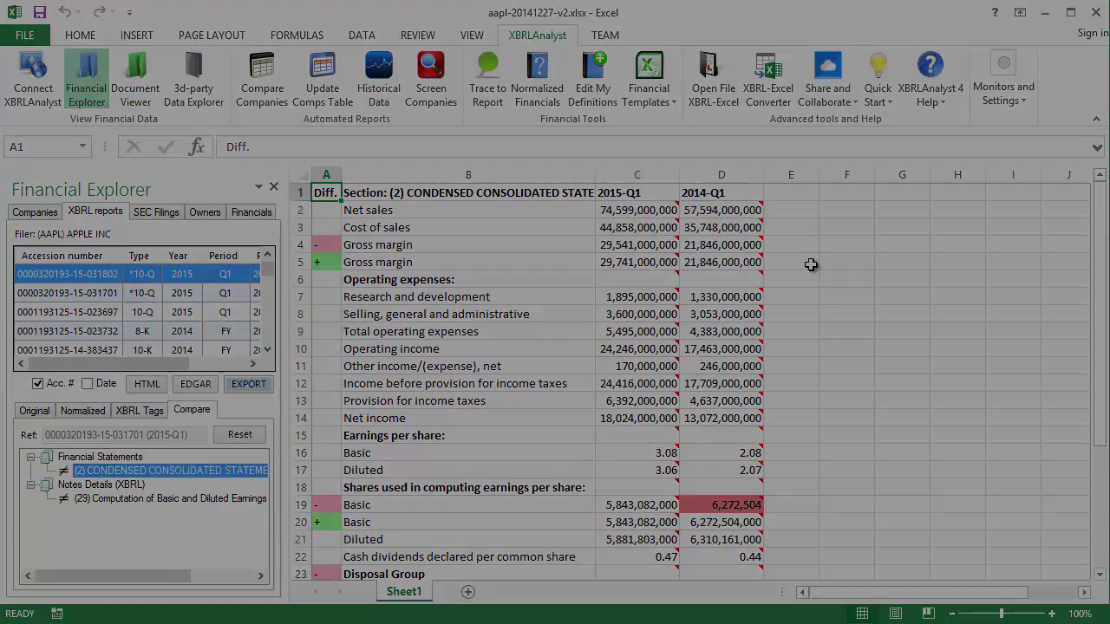